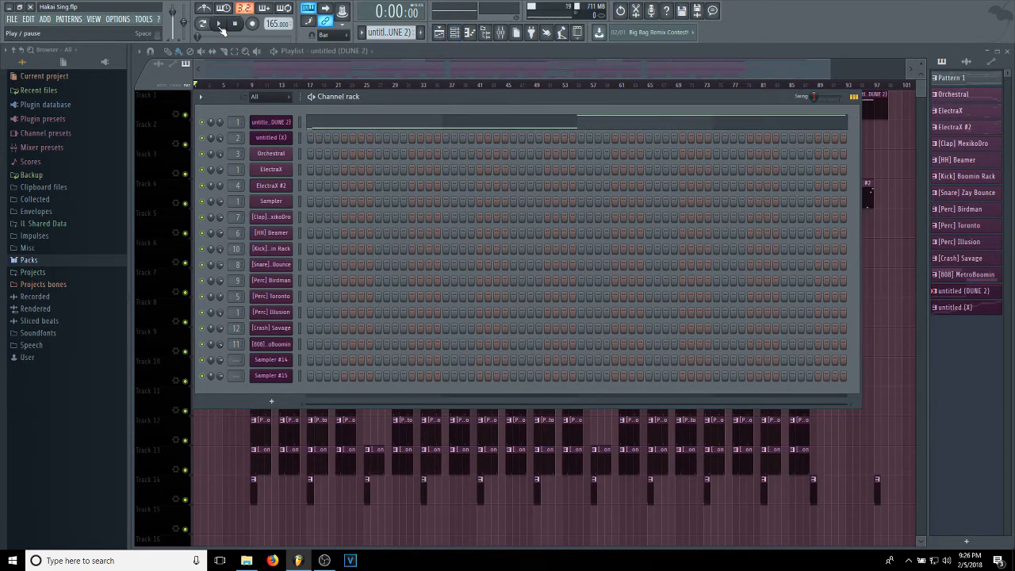
Play the full song arrangement with the playlist in view and stop playback.
click(222, 28)
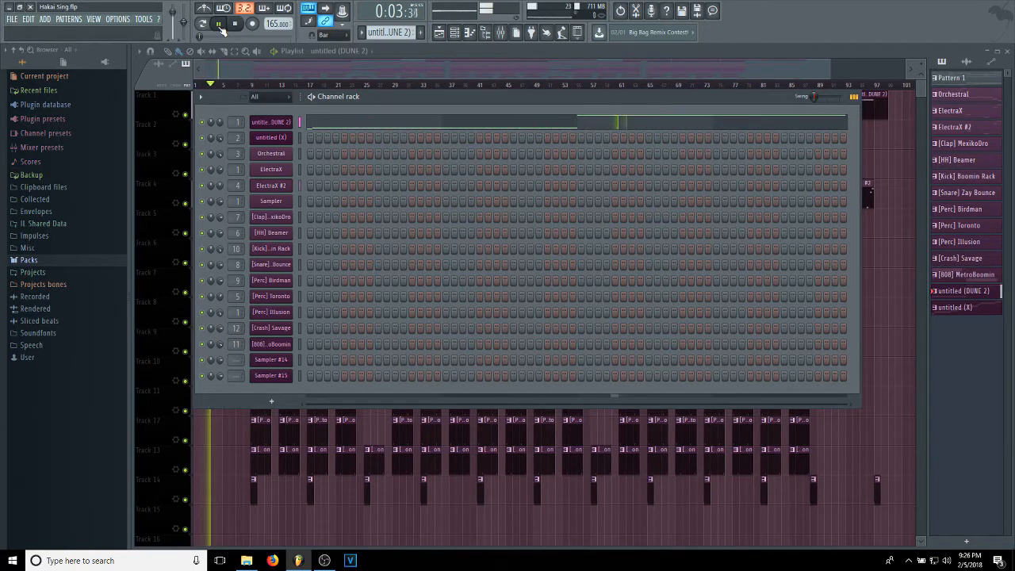
click(309, 61)
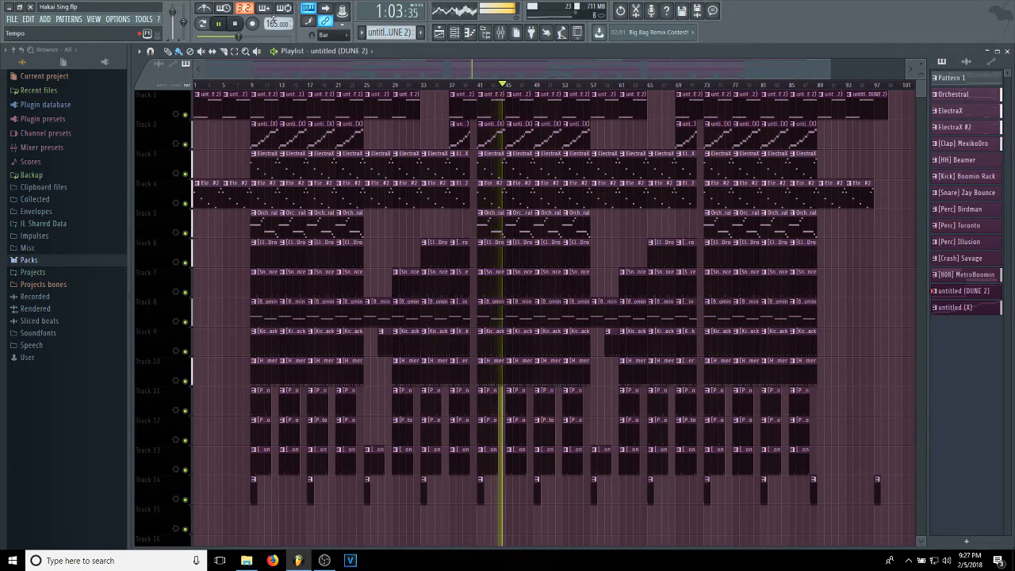
click(235, 23)
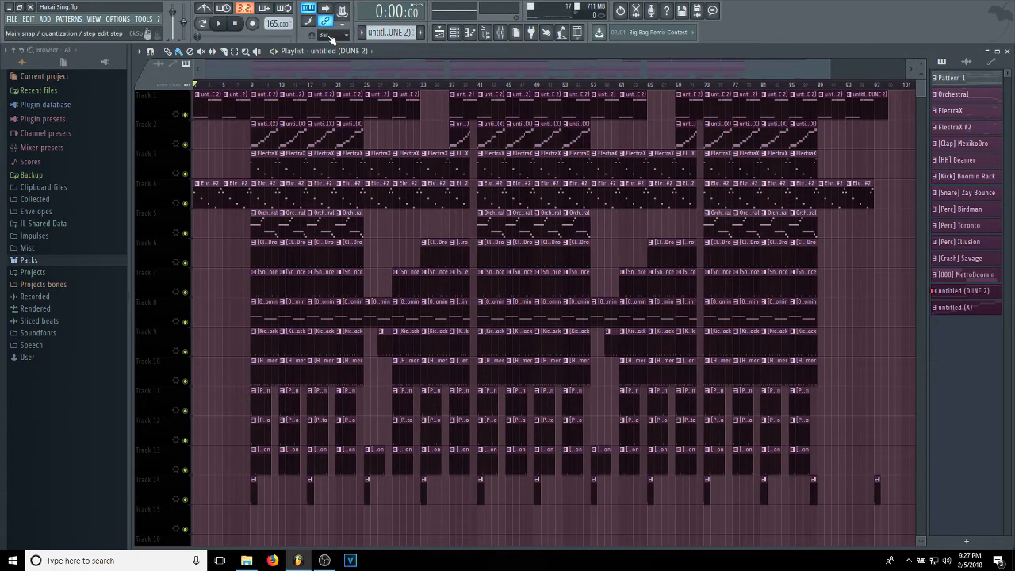
Bring up the channel rack and open the Slicex instrument of the untitled (DUNE 2) channel.
click(454, 32)
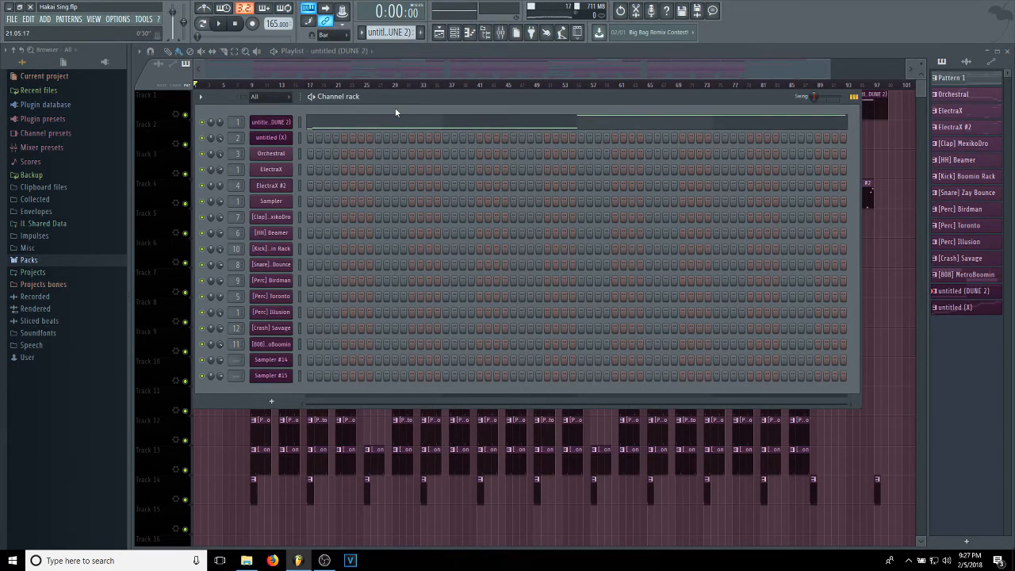
drag(398, 96, 397, 107)
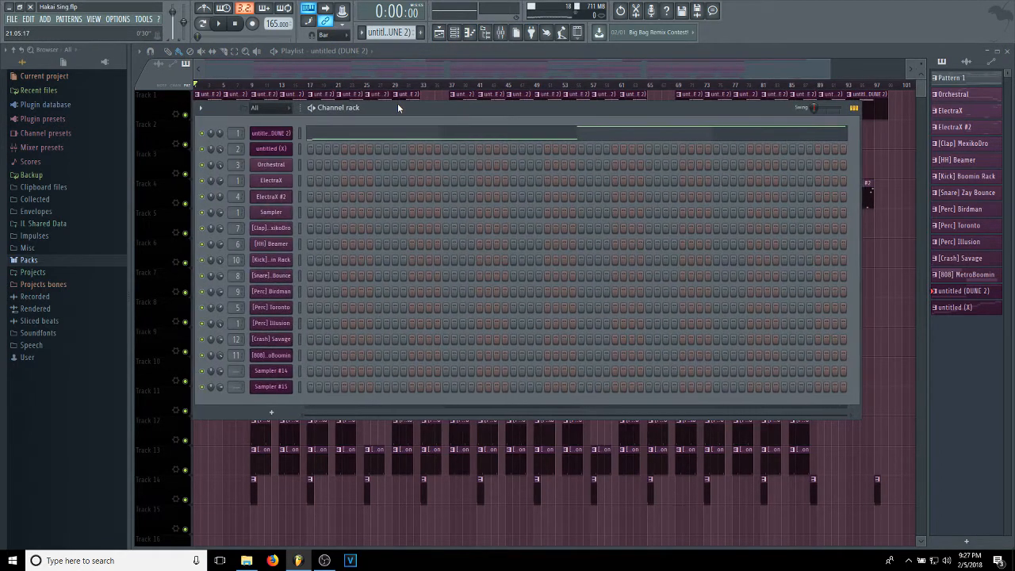
click(284, 136)
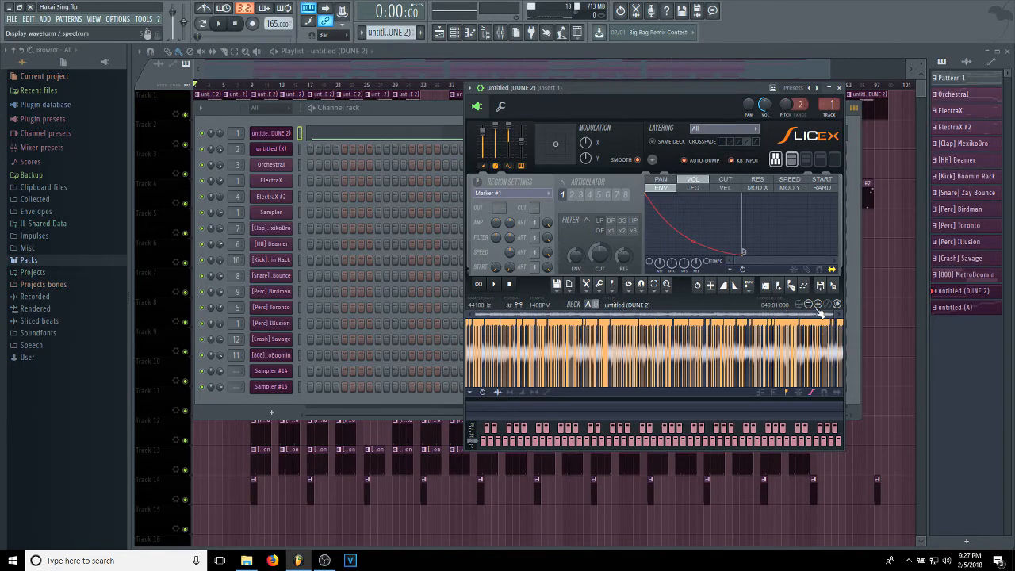
Examine the untitled (DUNE 2) notes and the full range of slice markers in the piano roll.
click(377, 133)
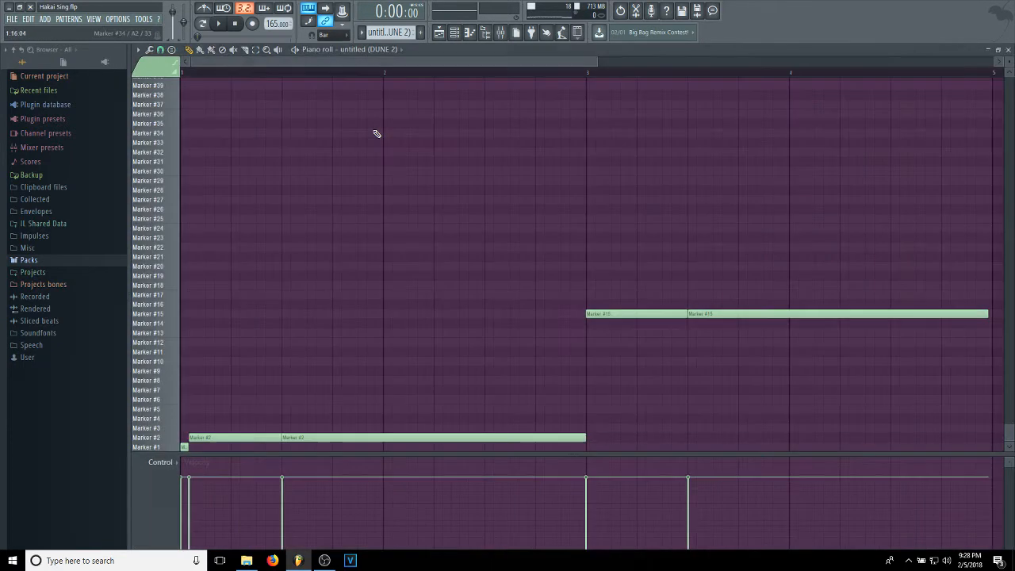
scroll(251, 156, up, 10)
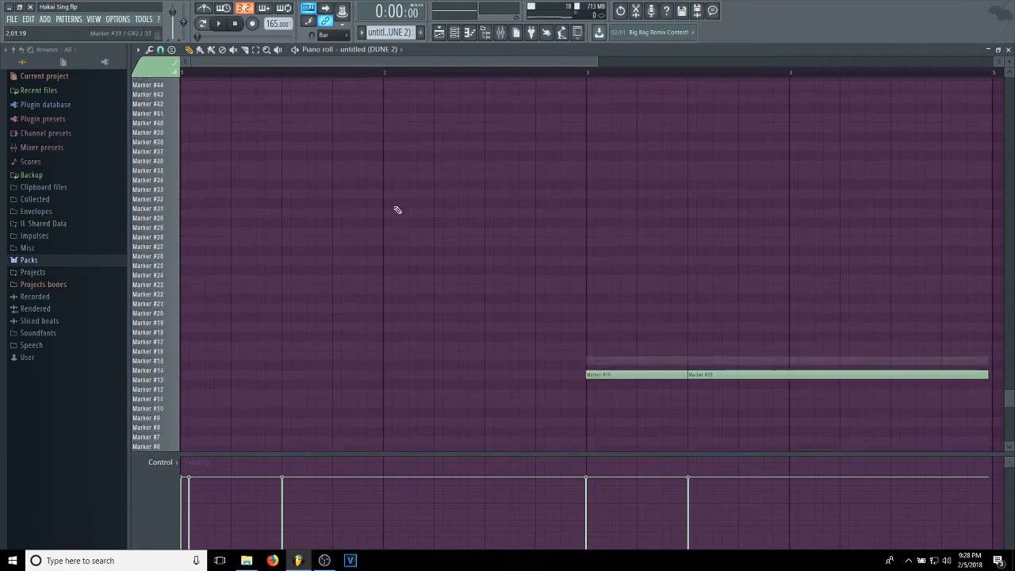
scroll(207, 151, up, 6)
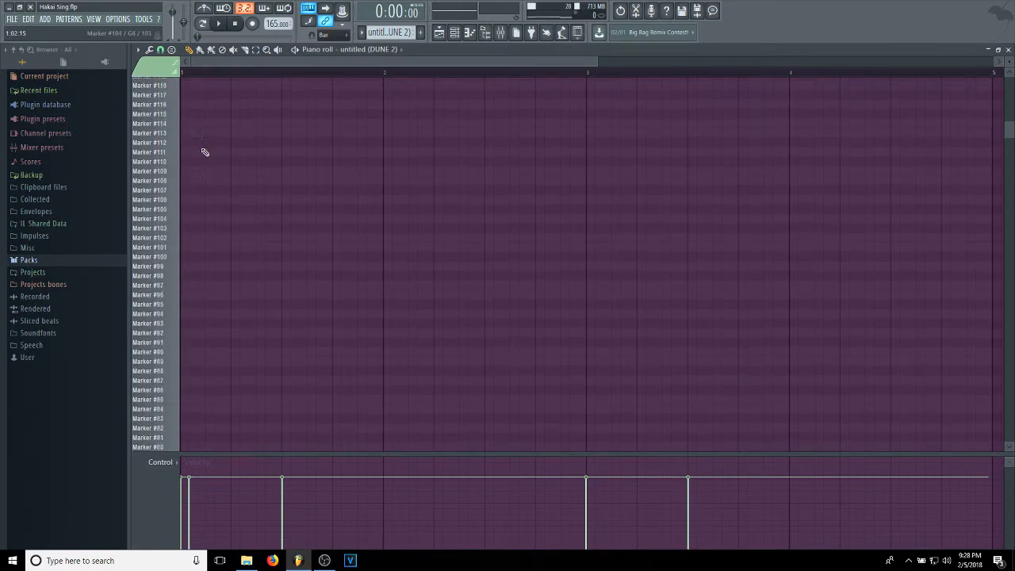
scroll(191, 145, down, 11)
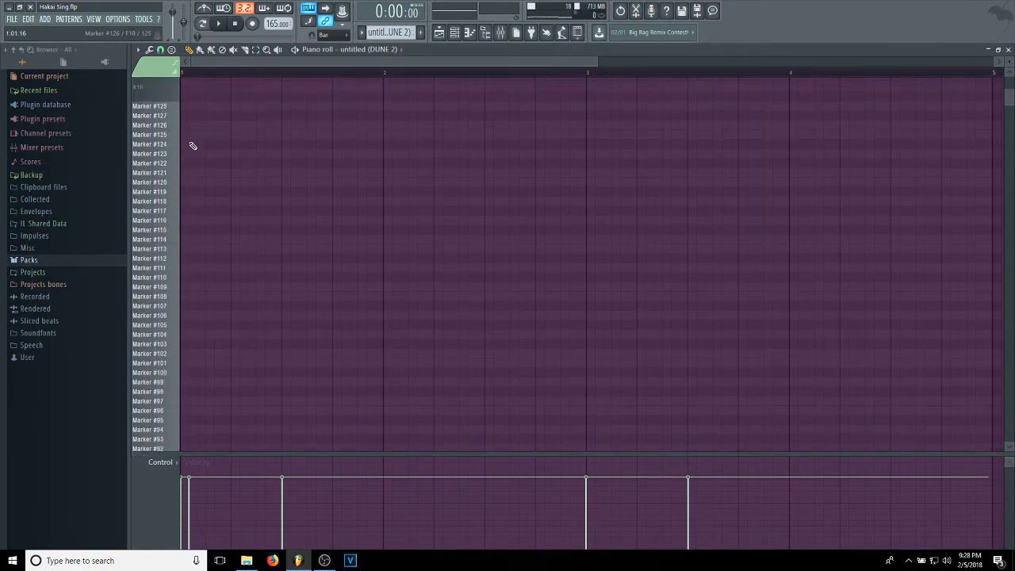
scroll(200, 163, down, 4)
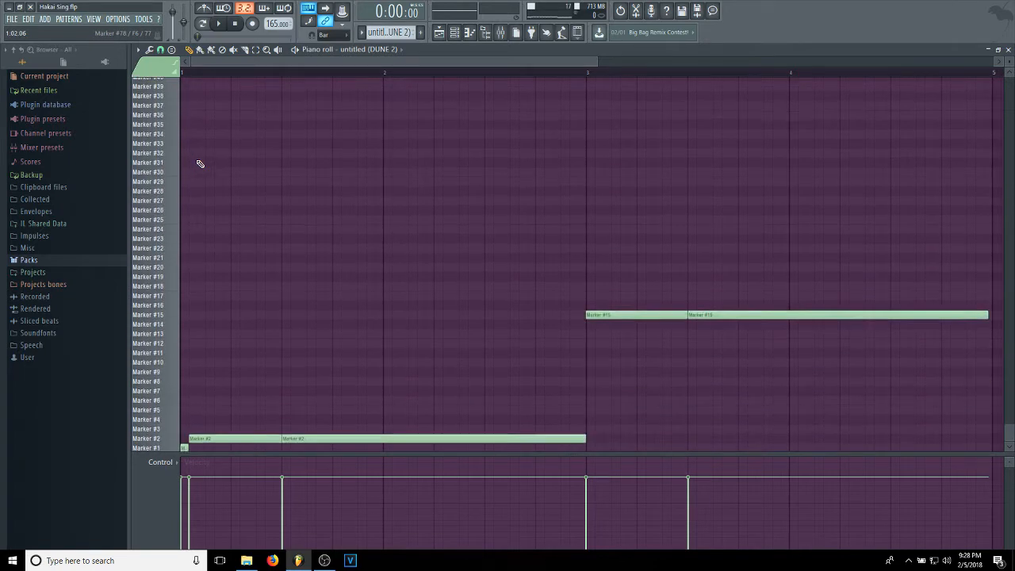
Play the untitled (DUNE 2) pattern in pattern mode with the effects of mixer Insert 1 disabled, and stop playback.
click(501, 32)
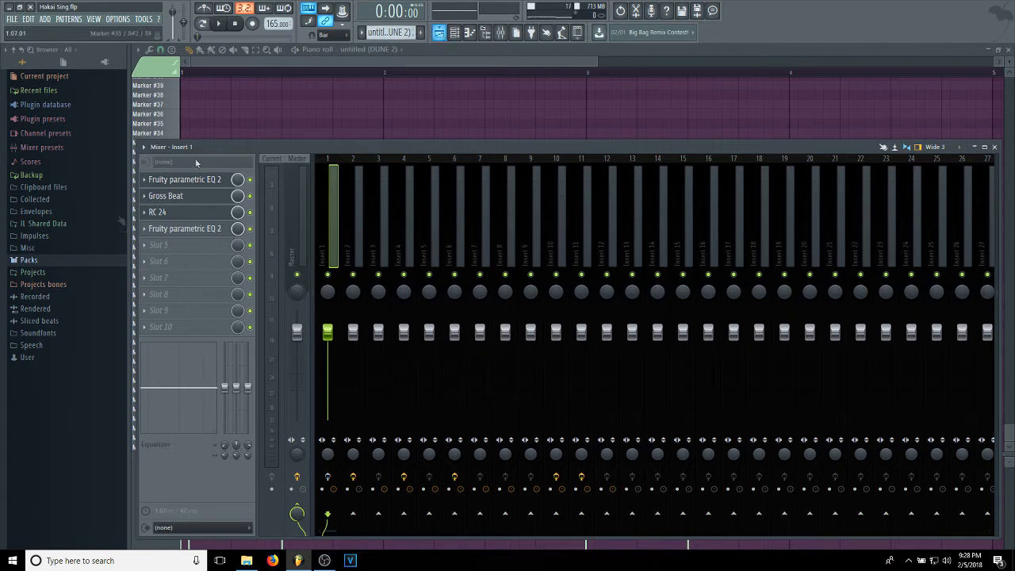
click(463, 32)
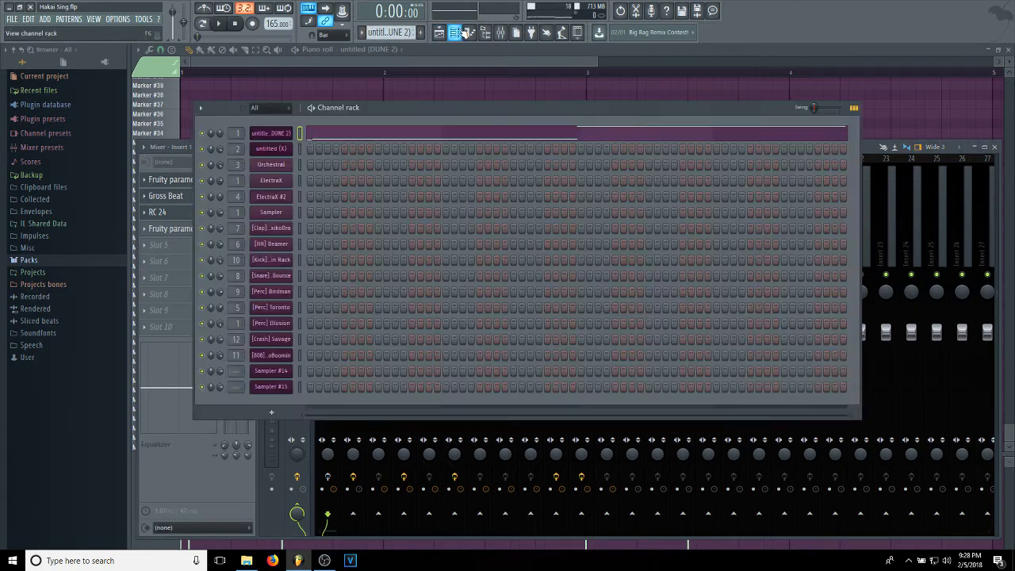
click(219, 24)
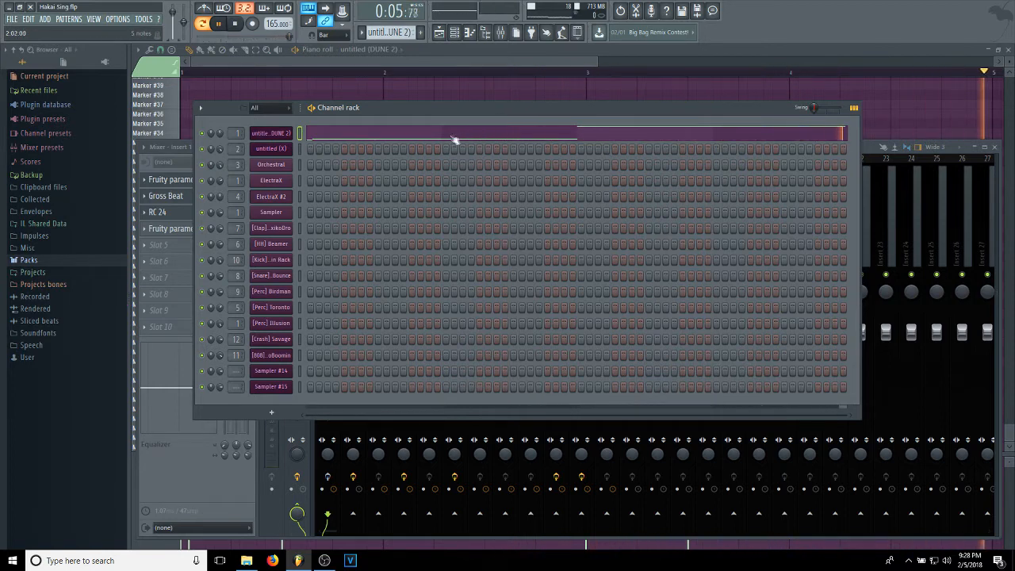
click(234, 25)
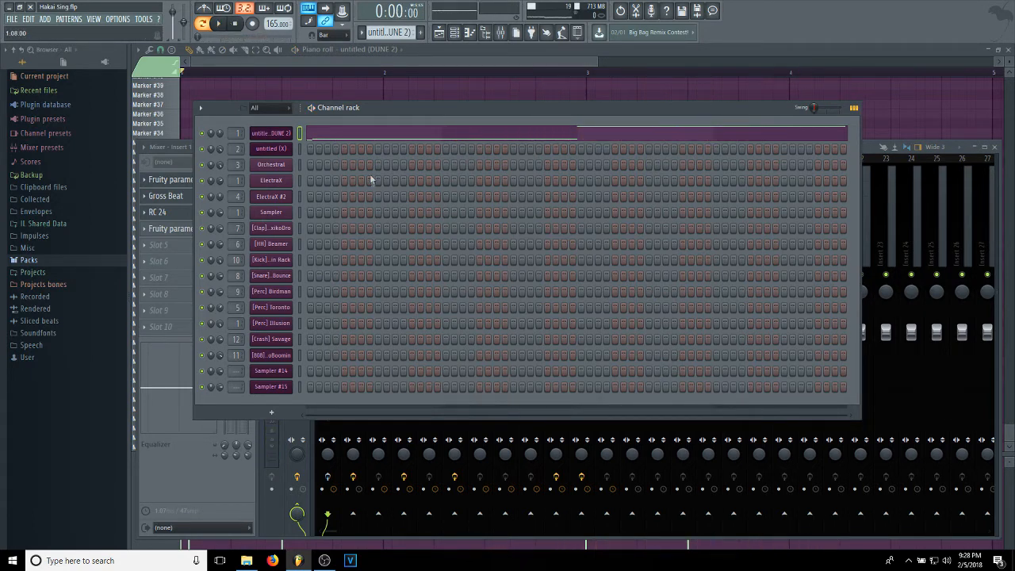
Move the channel rack clear of the mixer's effect slots and play the untitled (DUNE 2) pattern with Insert 1's effects enabled.
drag(472, 112, 543, 104)
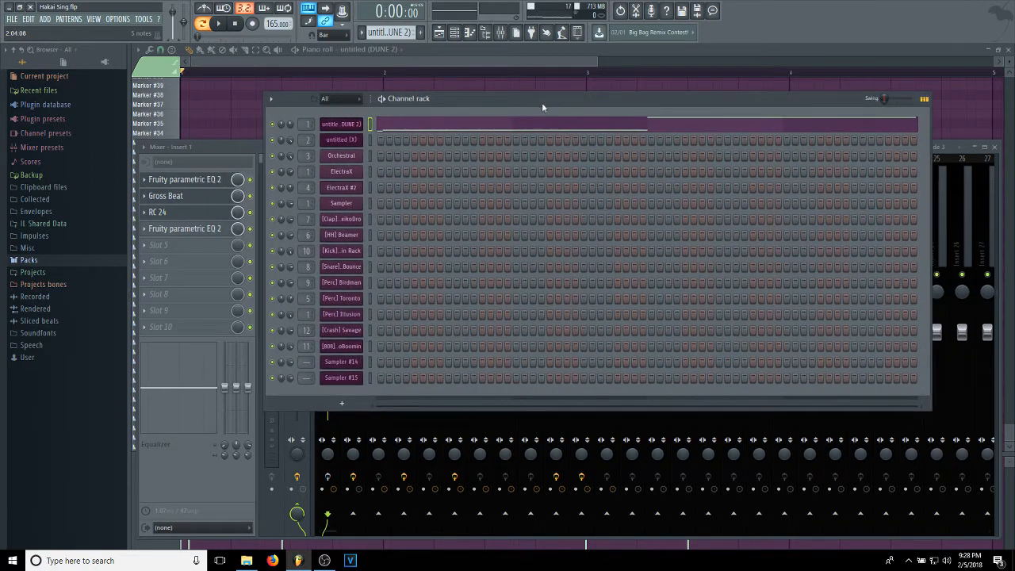
drag(499, 130, 530, 85)
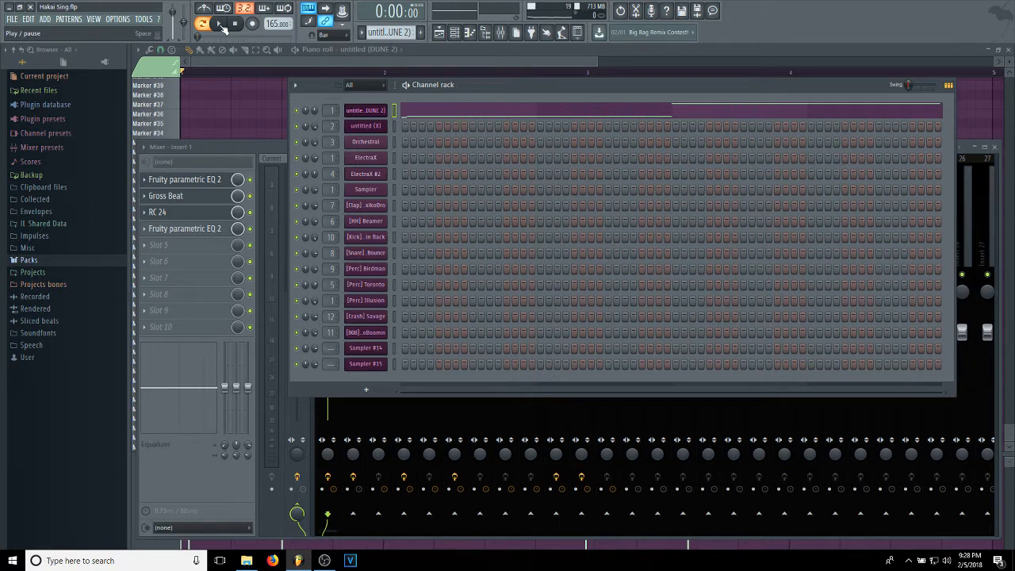
click(221, 25)
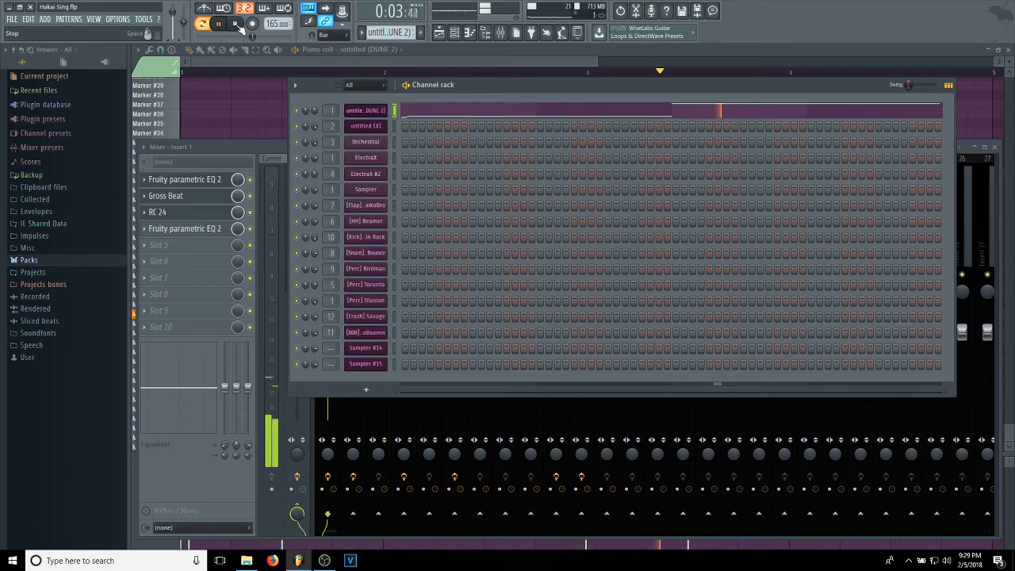
click(240, 26)
Inspect the settings of the RC 24, Gross Beat and both Fruity parametric EQ 2 effects on mixer Insert 1.
click(191, 210)
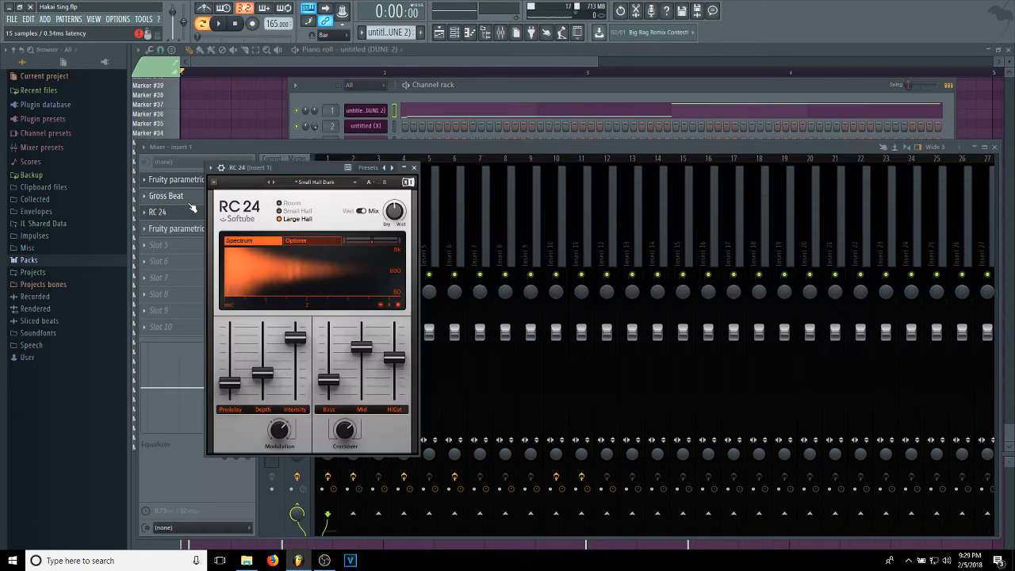
click(187, 199)
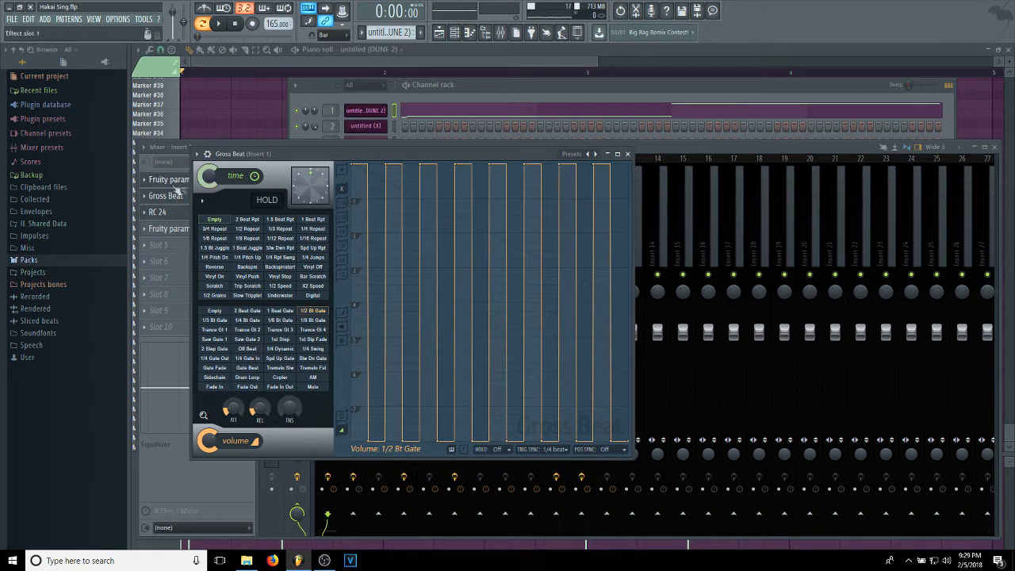
click(159, 215)
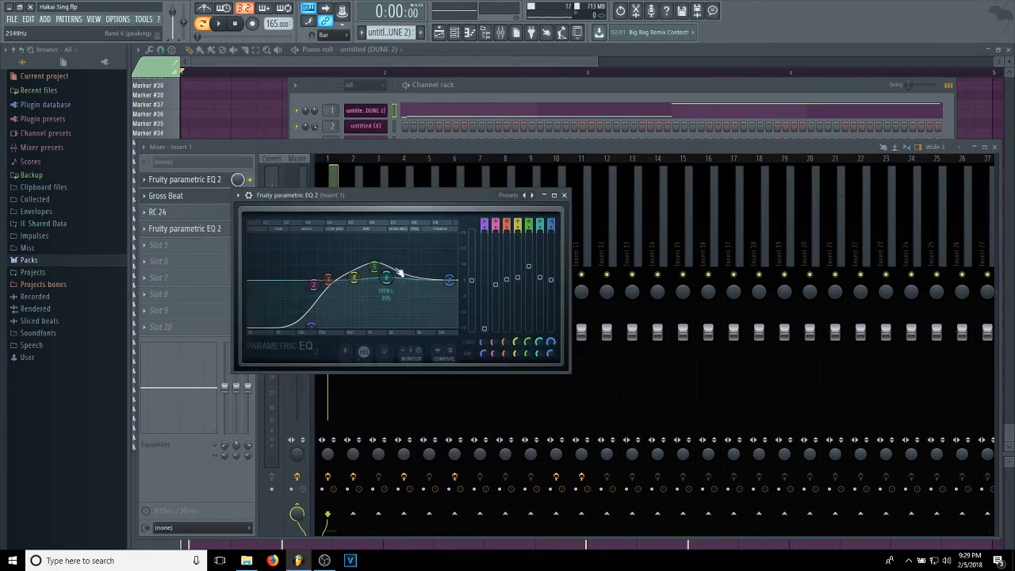
click(184, 214)
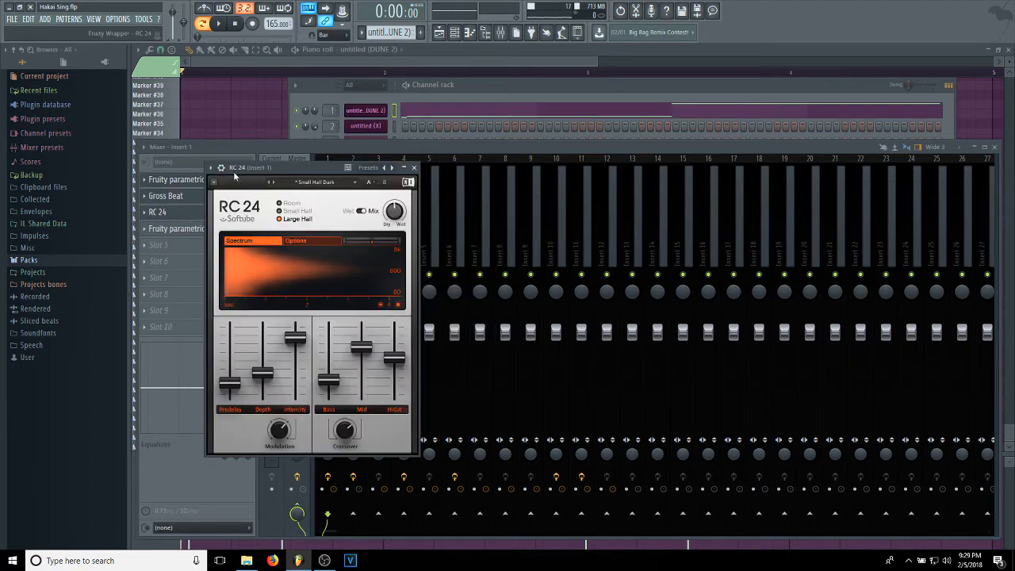
drag(252, 171, 319, 112)
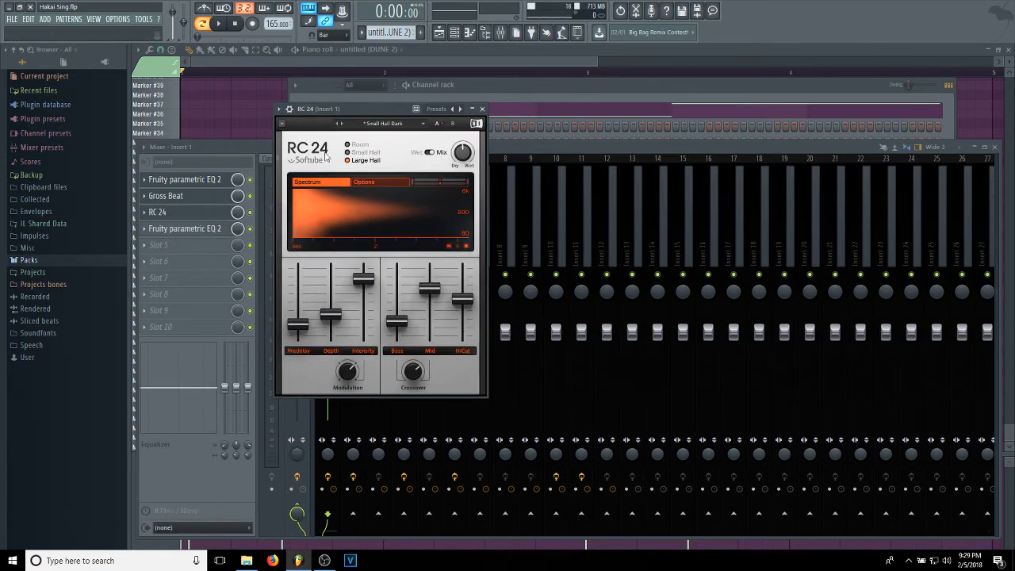
click(187, 230)
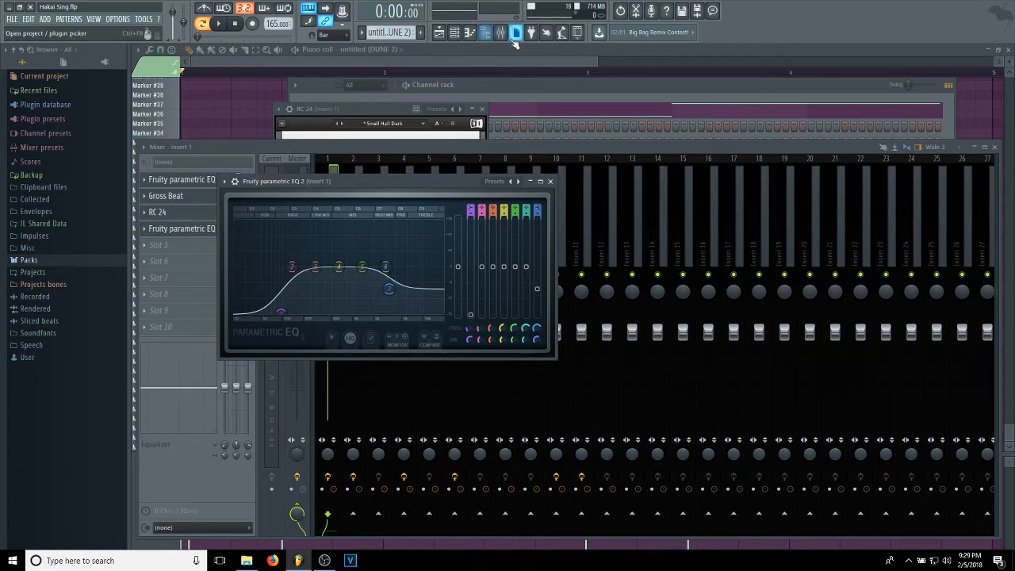
Switch to the untitled (X) pattern and open the Slicex instrument of its channel.
click(481, 84)
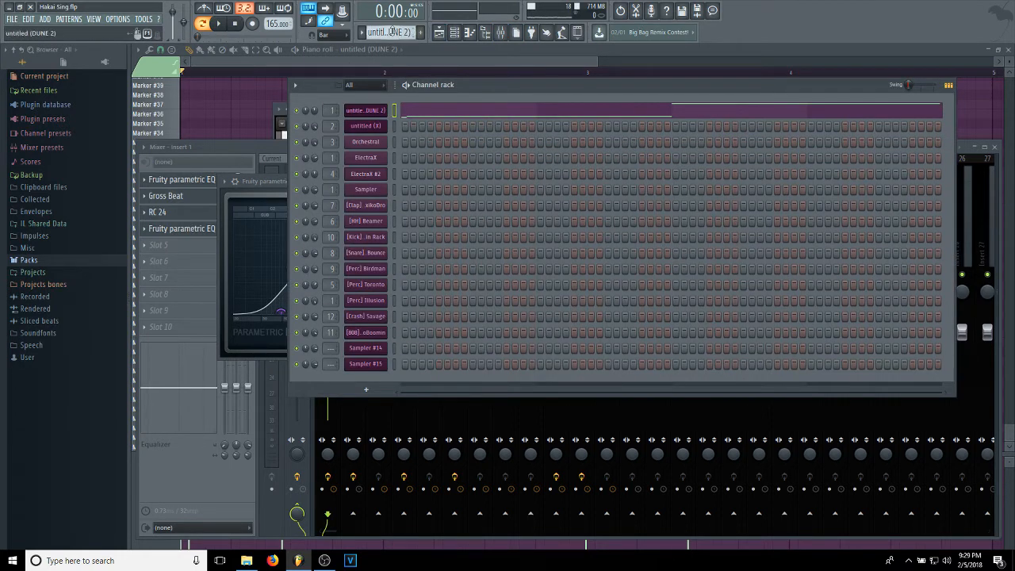
scroll(392, 32, down, 1)
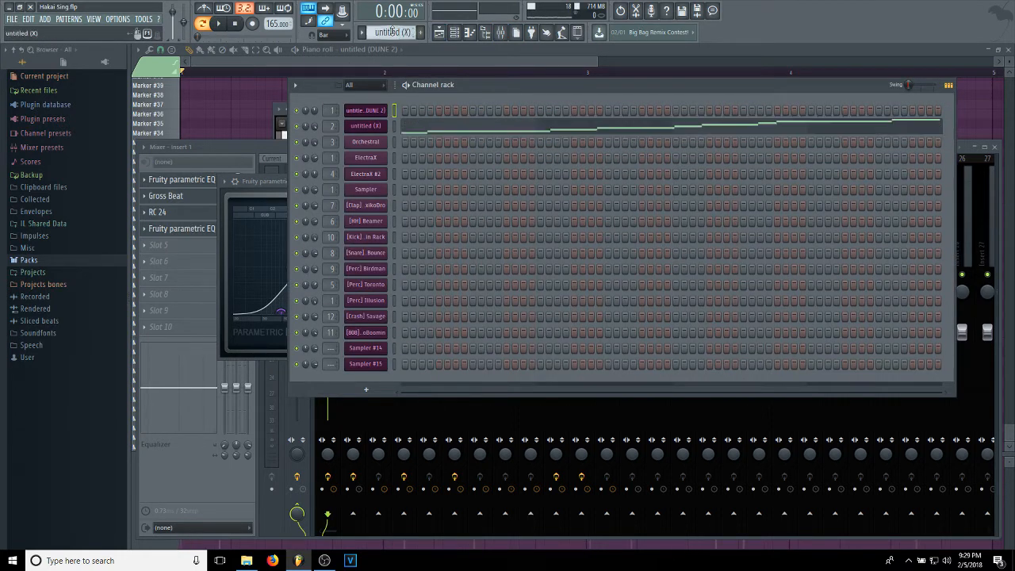
click(382, 128)
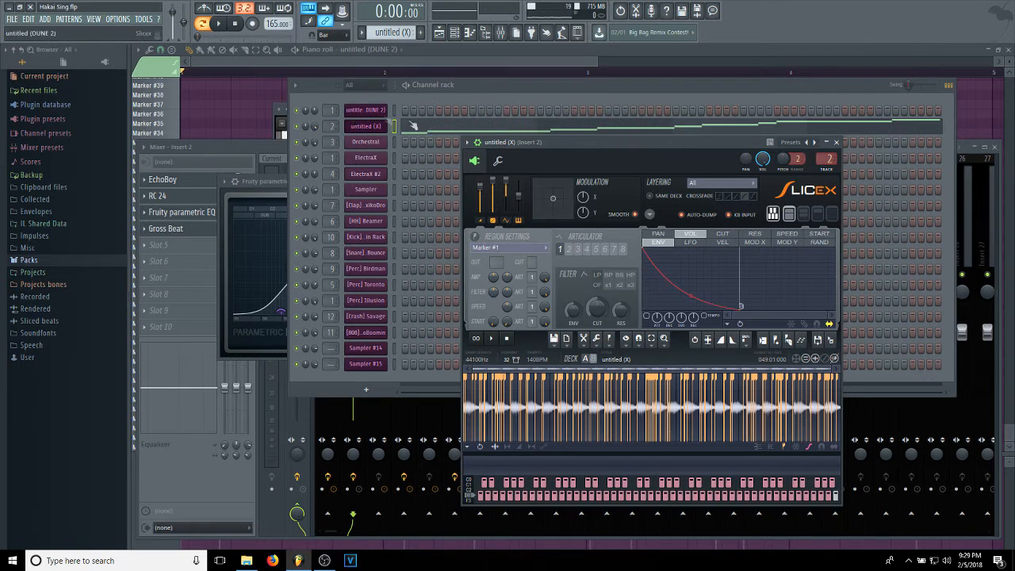
Disable the effects of mixer Insert 2 and play the untitled (X) pattern with its notes shown in the piano roll.
click(226, 150)
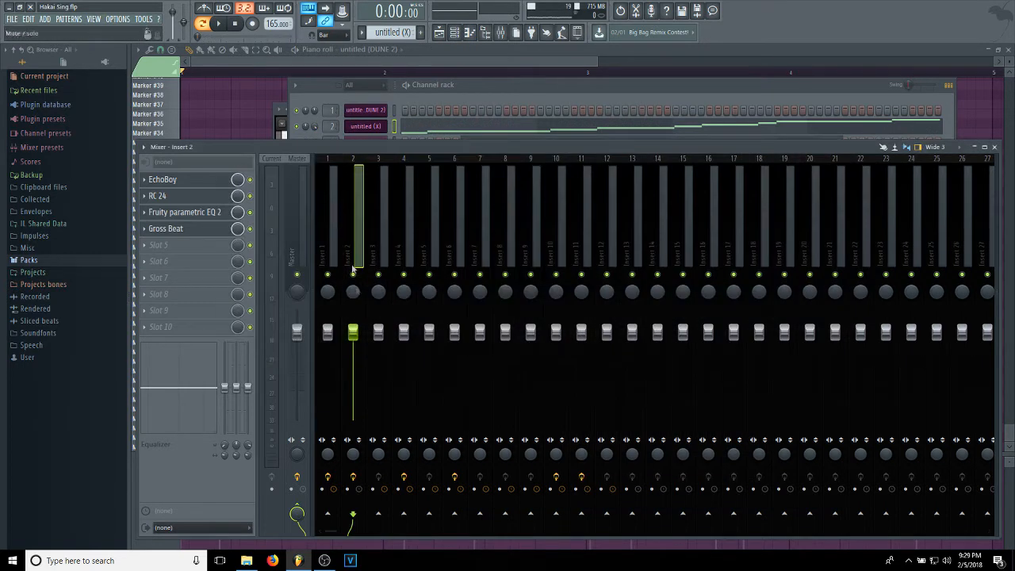
click(482, 99)
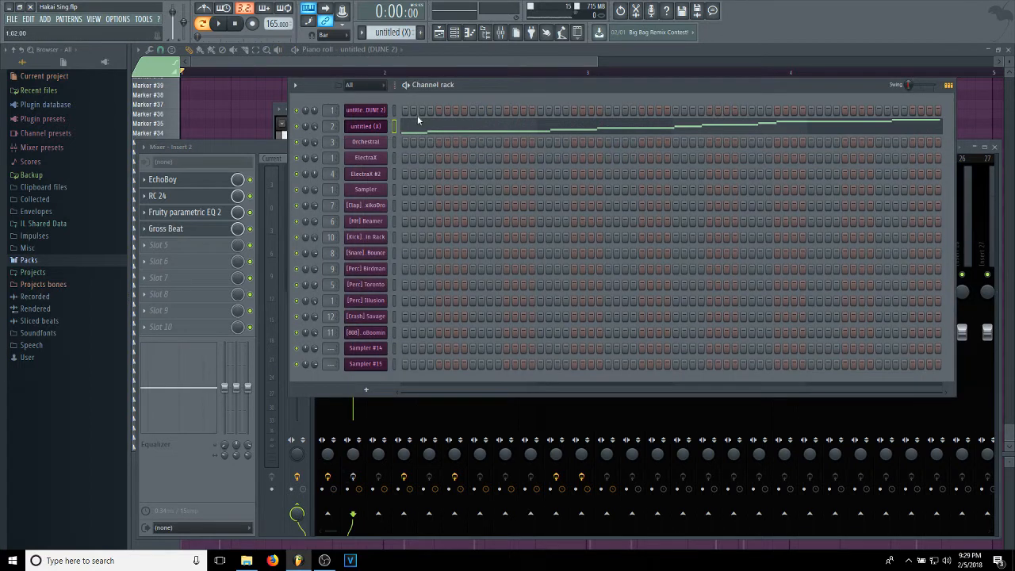
click(419, 124)
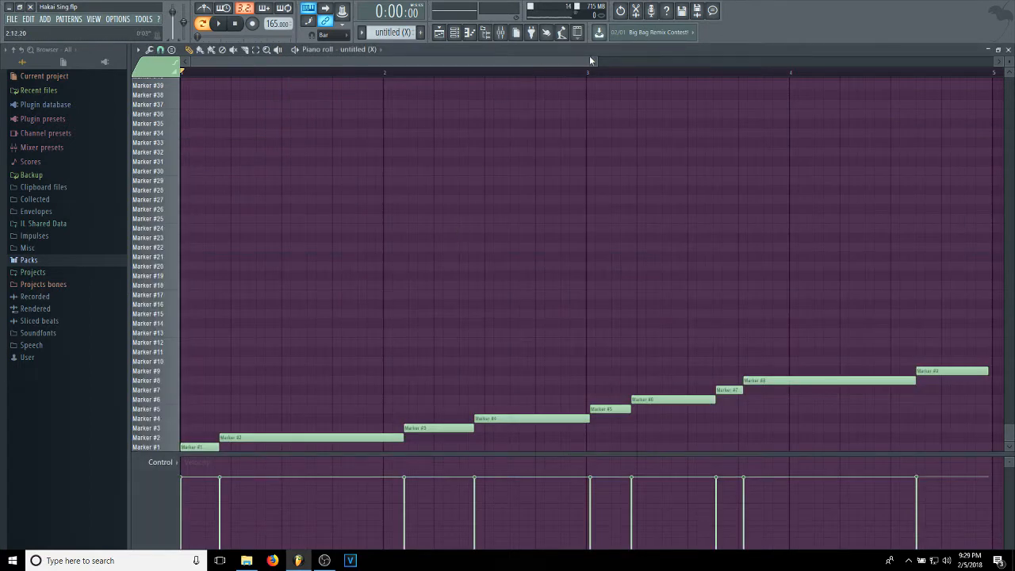
drag(599, 61, 777, 62)
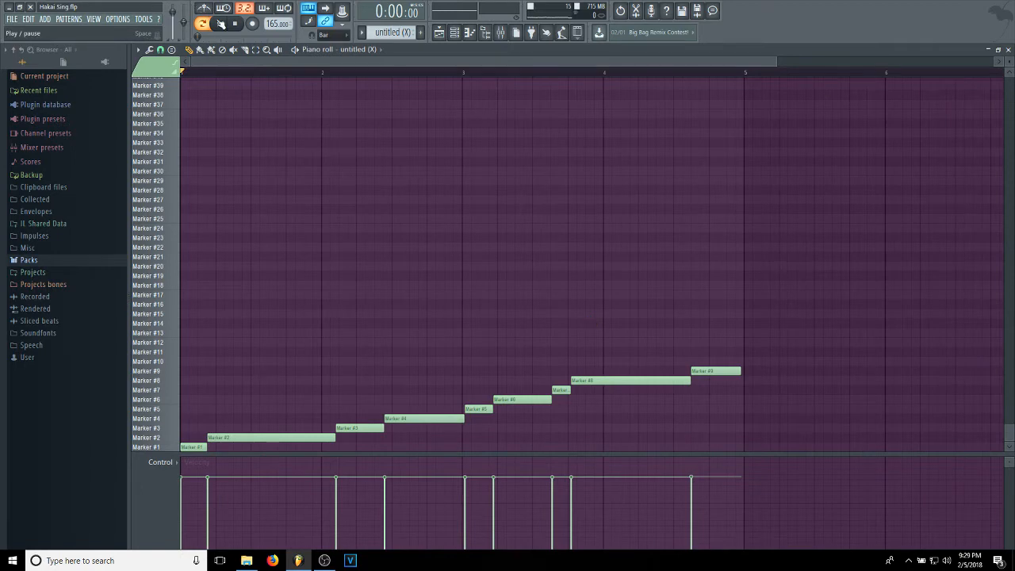
click(222, 23)
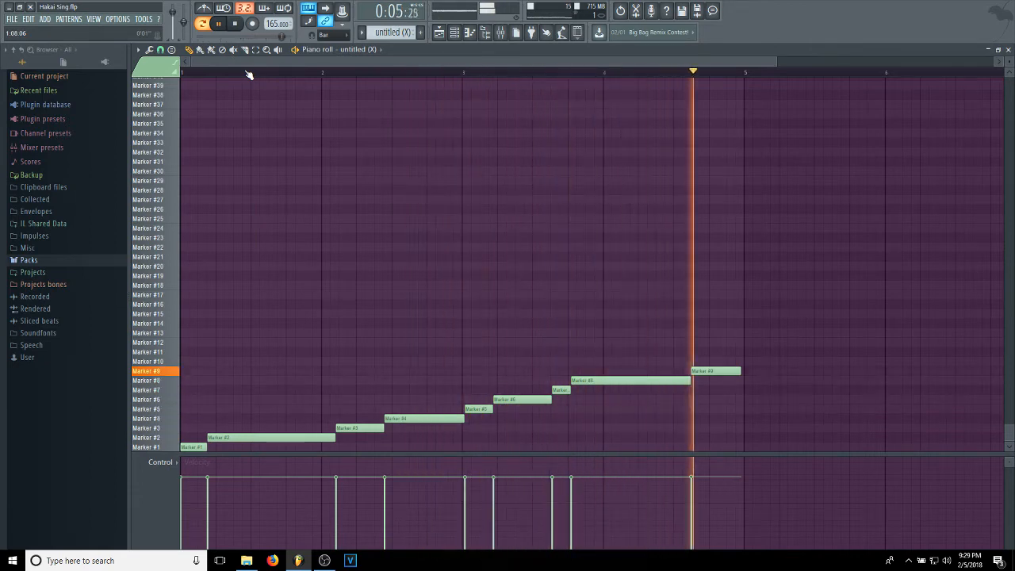
click(235, 24)
Enable the effects of mixer Insert 2 again.
click(454, 31)
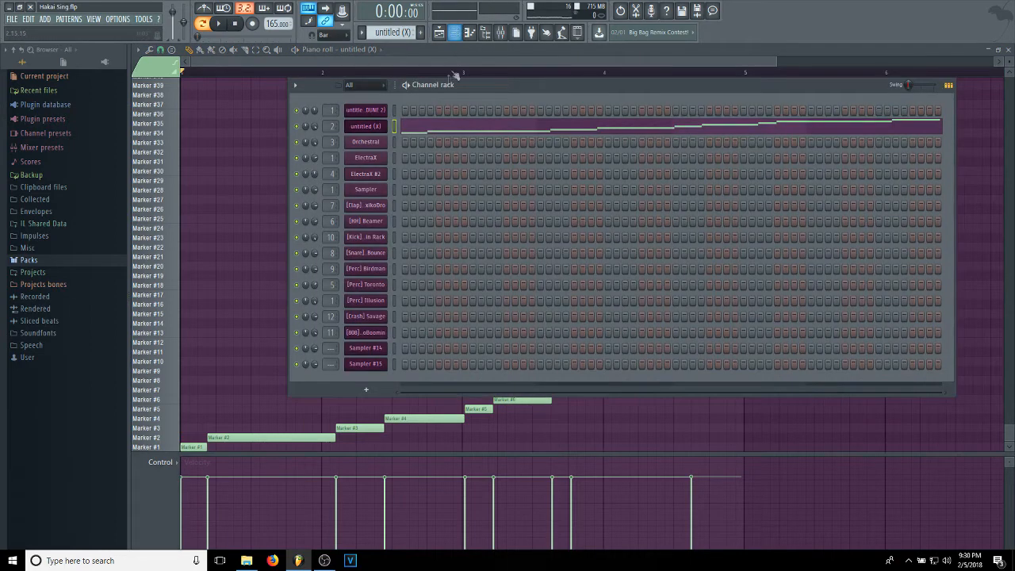
click(485, 32)
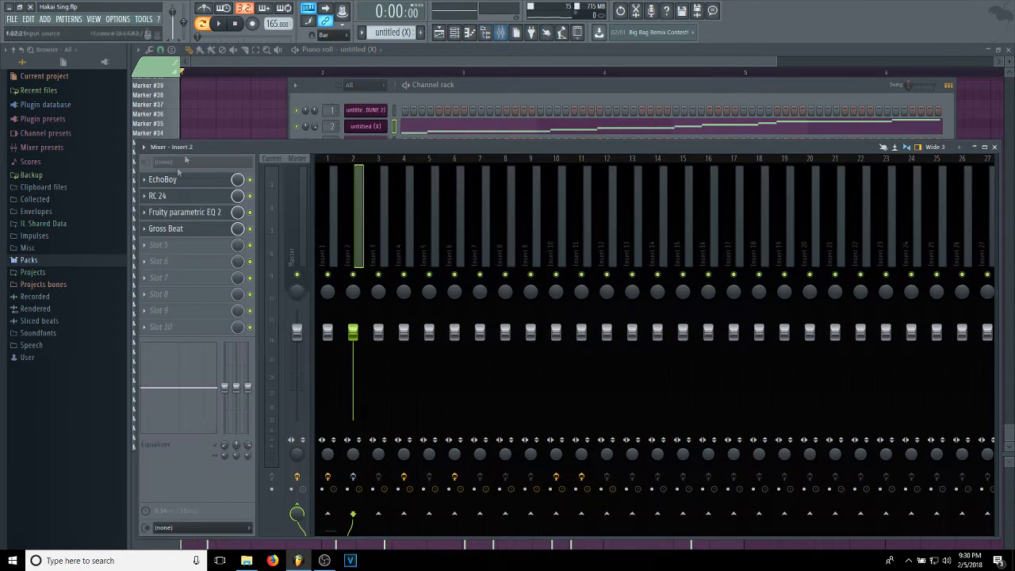
click(359, 479)
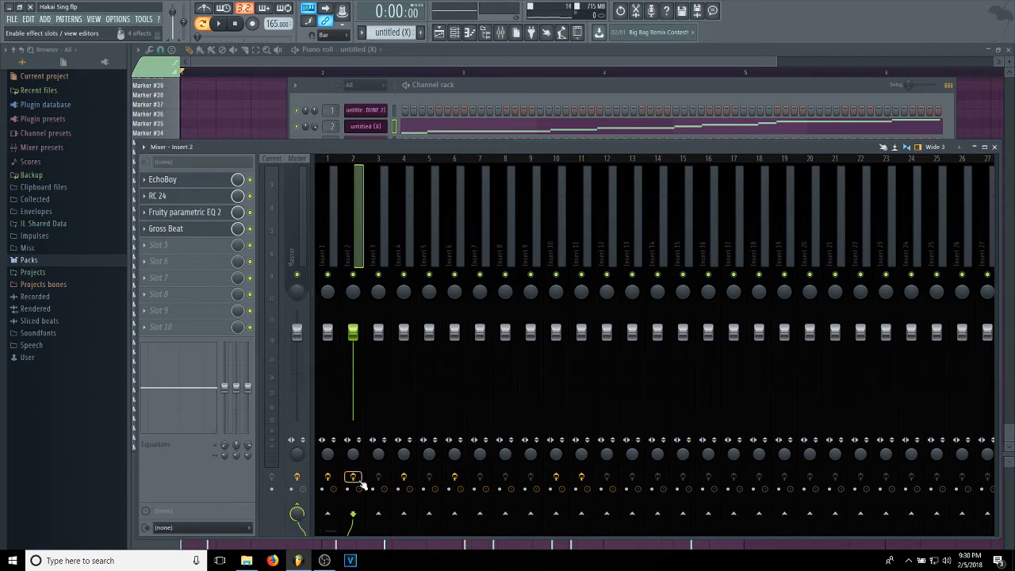
Play the untitled (X) pattern with effects on and inspect the EchoBoy, RC 24, Fruity parametric EQ 2 and Gross Beat settings of mixer Insert 2.
click(221, 24)
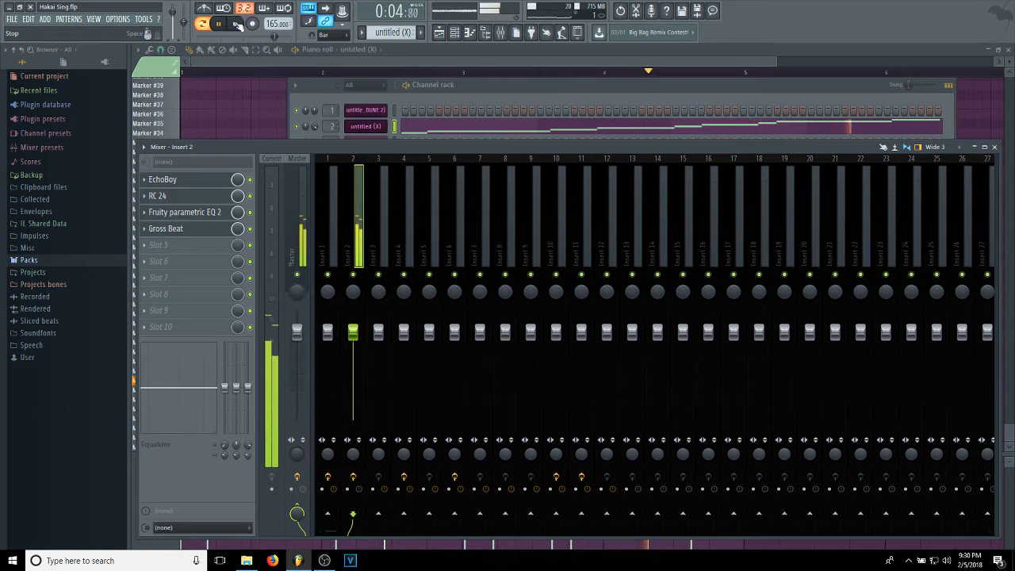
click(237, 23)
click(178, 196)
click(183, 182)
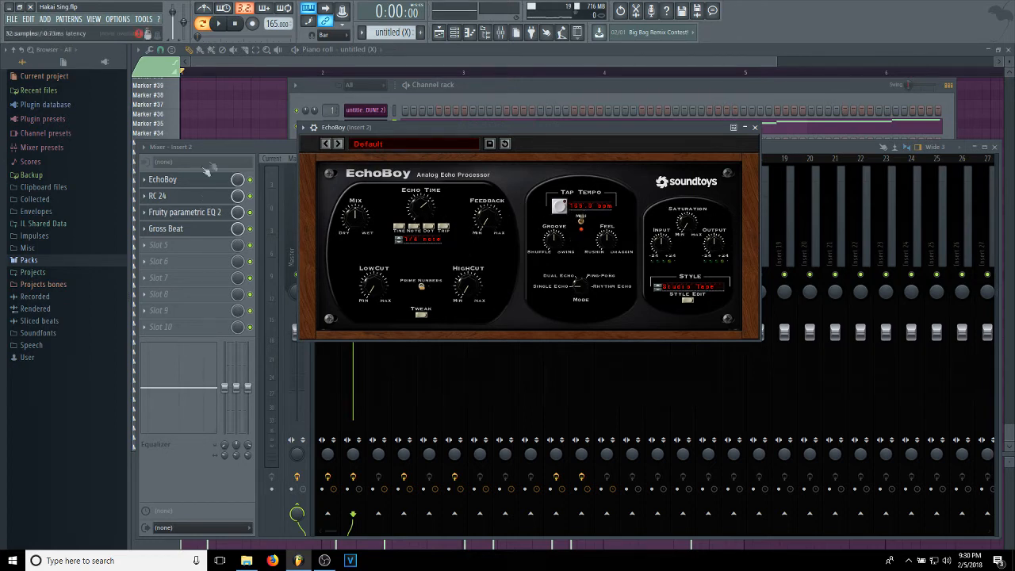
click(170, 211)
click(170, 197)
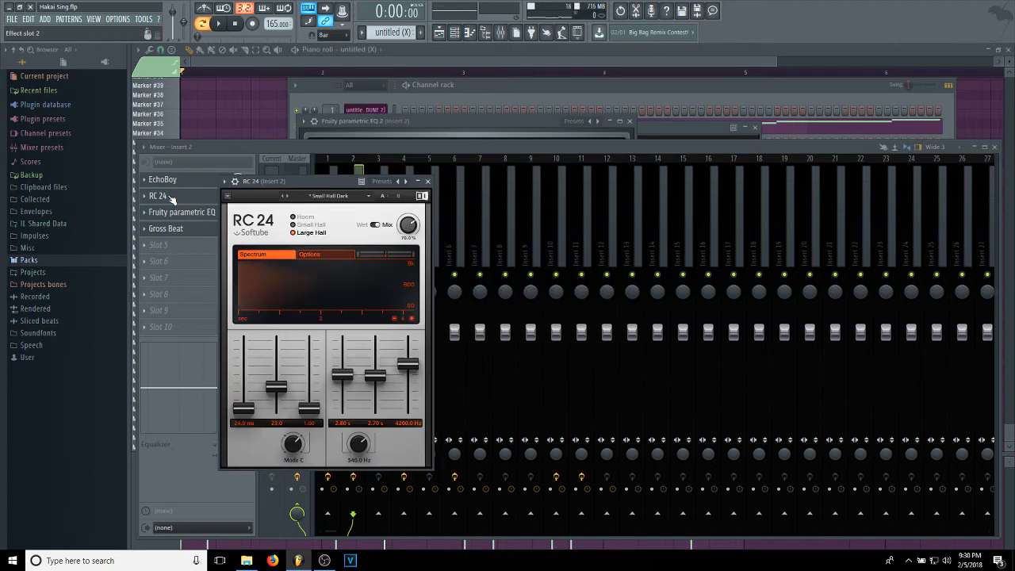
click(188, 216)
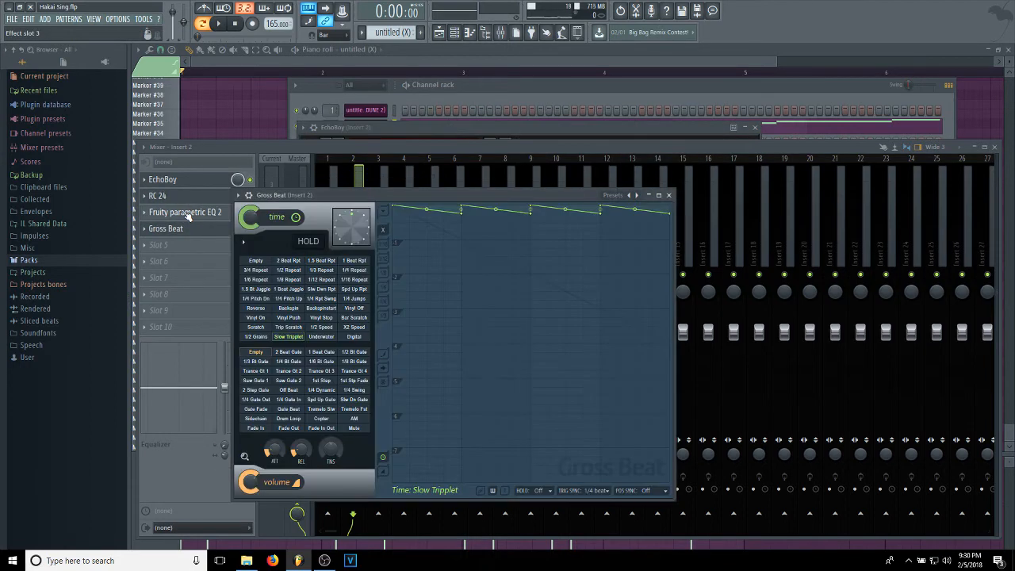
click(213, 214)
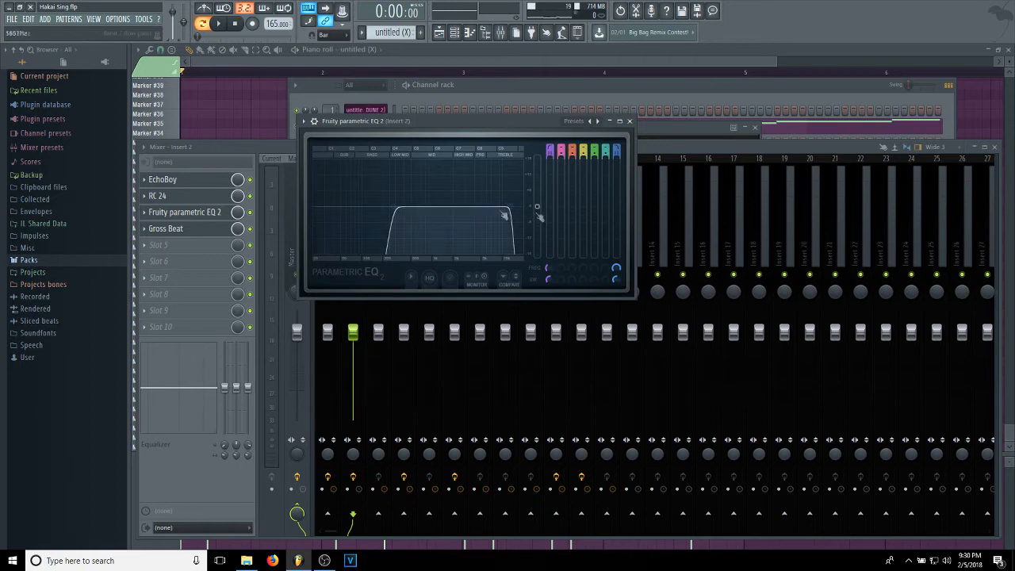
click(169, 230)
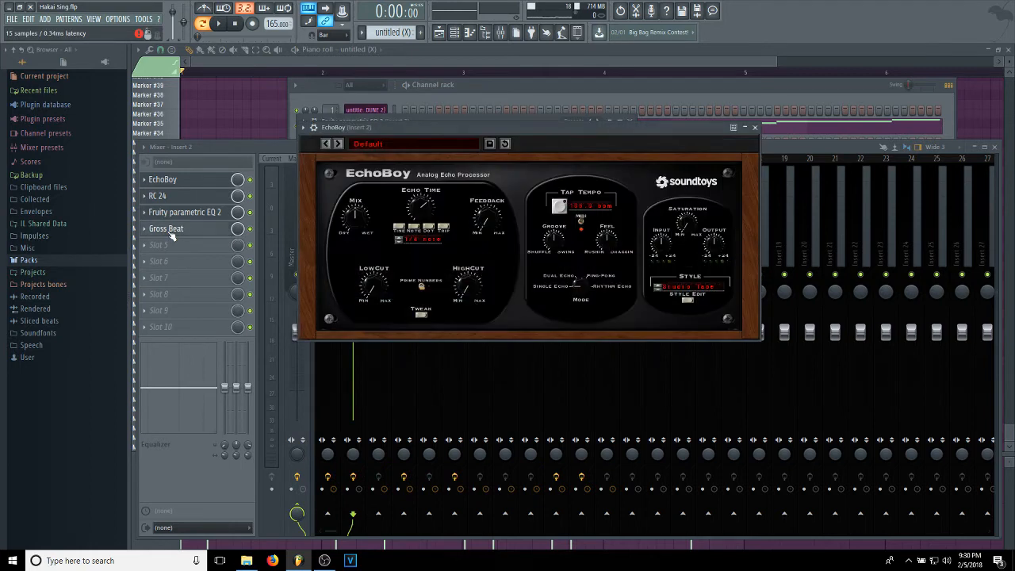
click(170, 231)
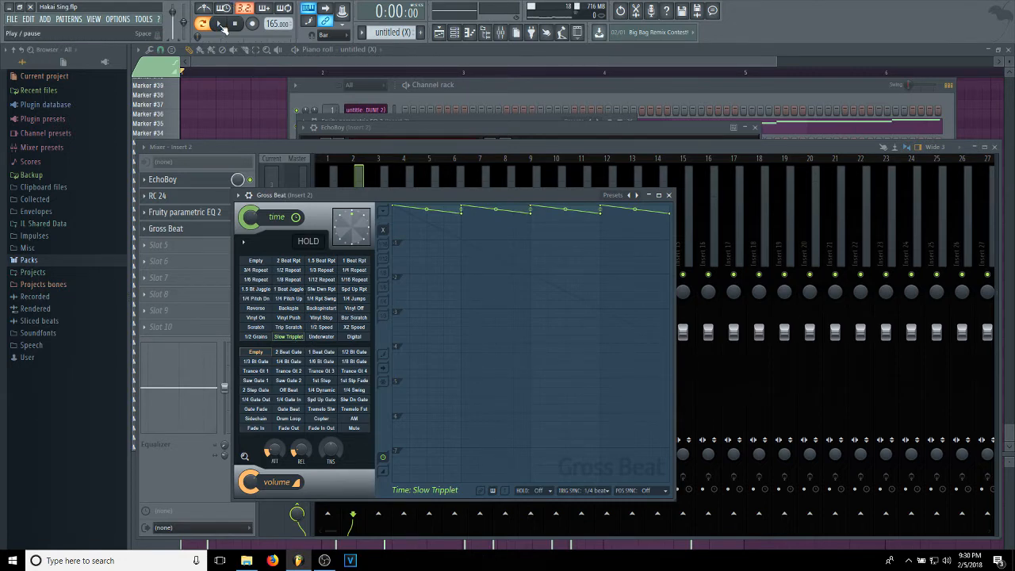
Replay the untitled (X) pattern with its effects enabled and switch to Pattern 1.
click(222, 26)
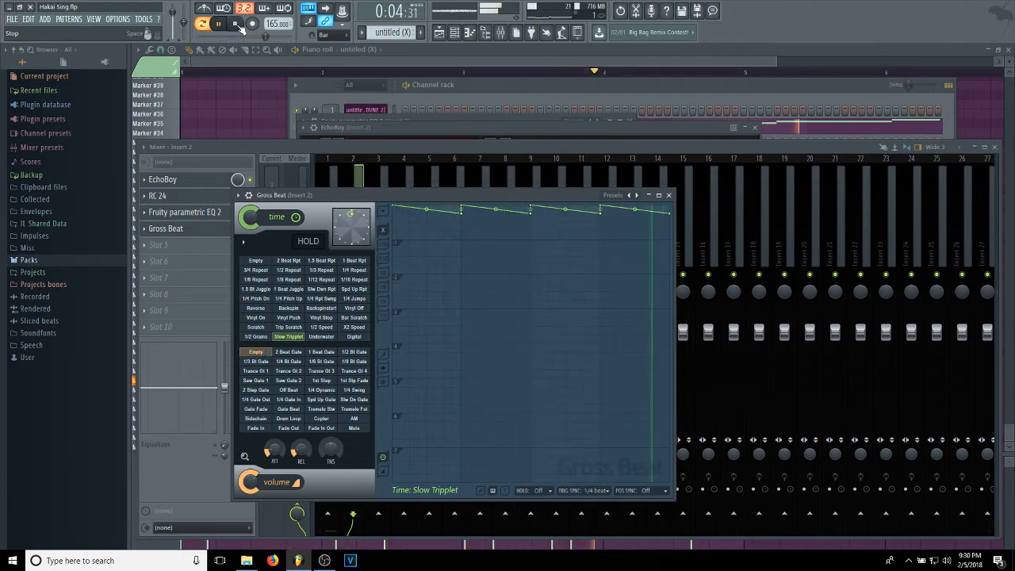
click(234, 24)
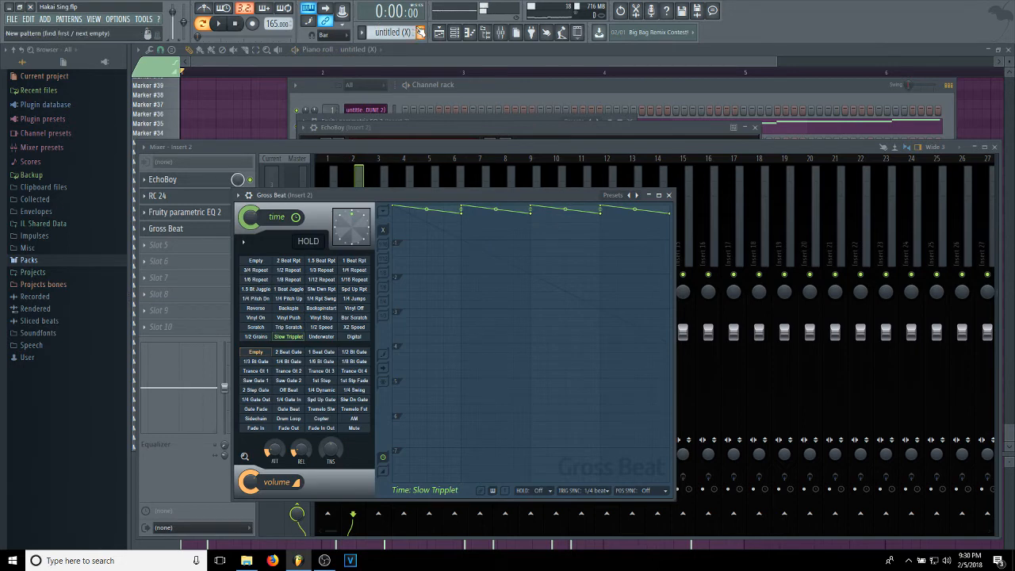
scroll(394, 32, down, 4)
scroll(394, 31, down, 5)
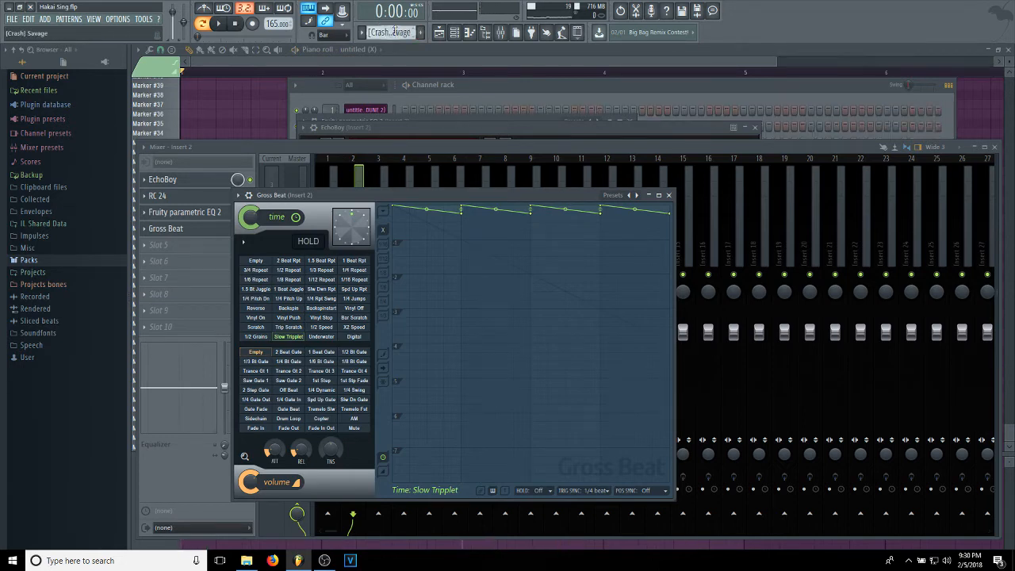
scroll(394, 32, down, 2)
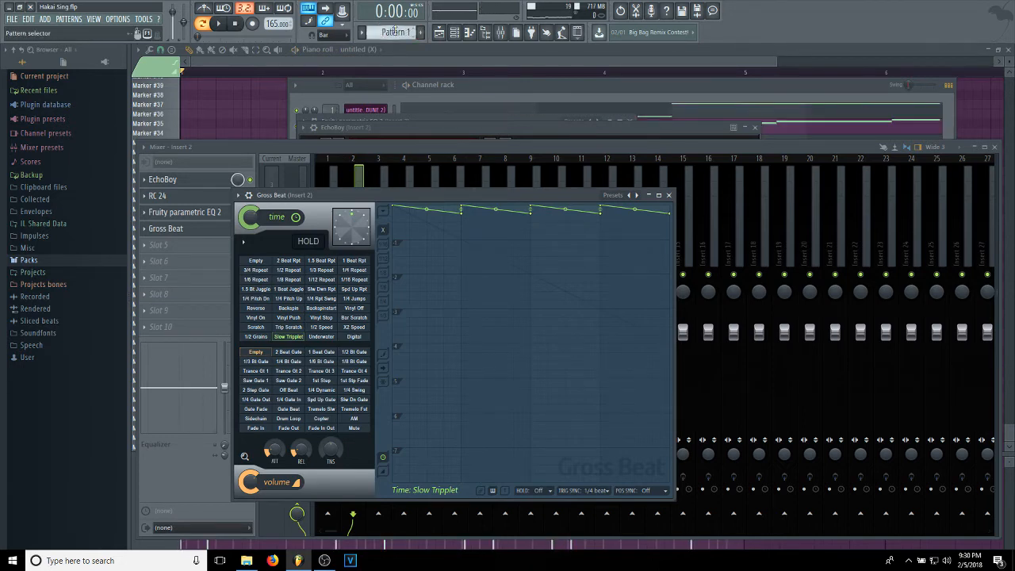
Solo the untitled (X) channel in the channel rack, enable the first channel as well, and play the two together.
click(493, 86)
right_click(297, 127)
click(304, 134)
click(297, 111)
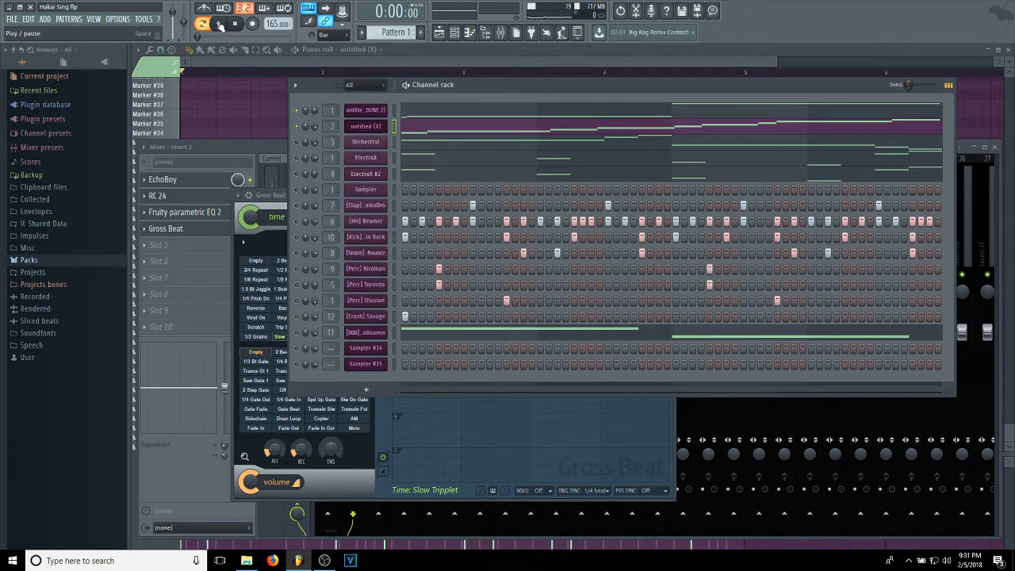
click(220, 24)
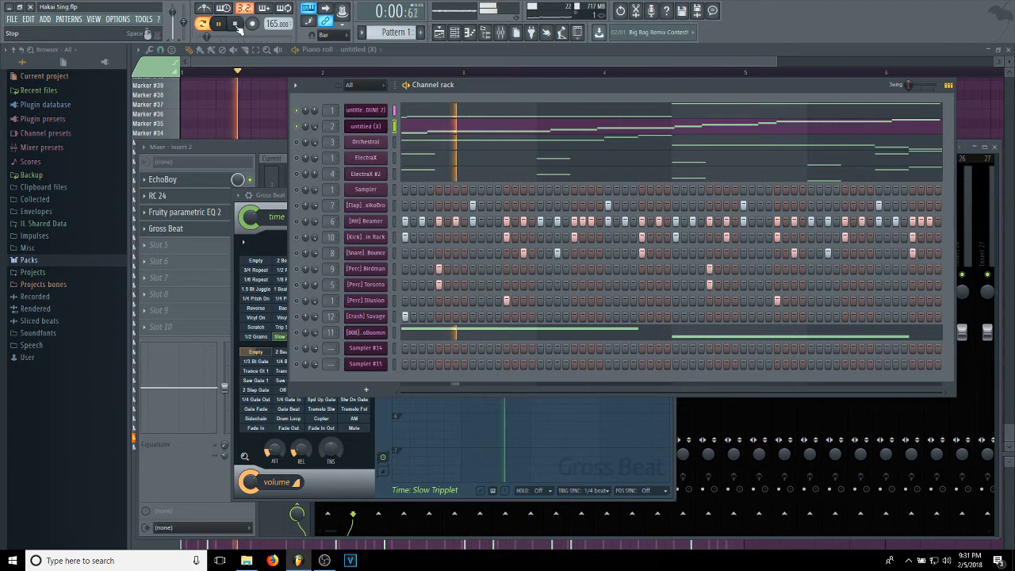
click(238, 26)
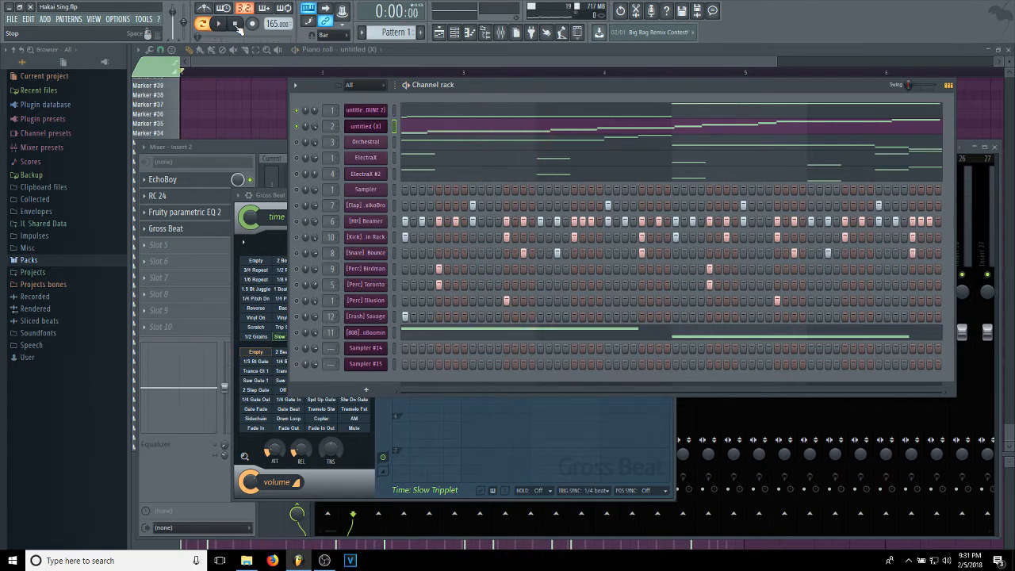
View the Orchestral channel's instrument, enable the channel, and check mixer Insert 3 for effects.
click(357, 144)
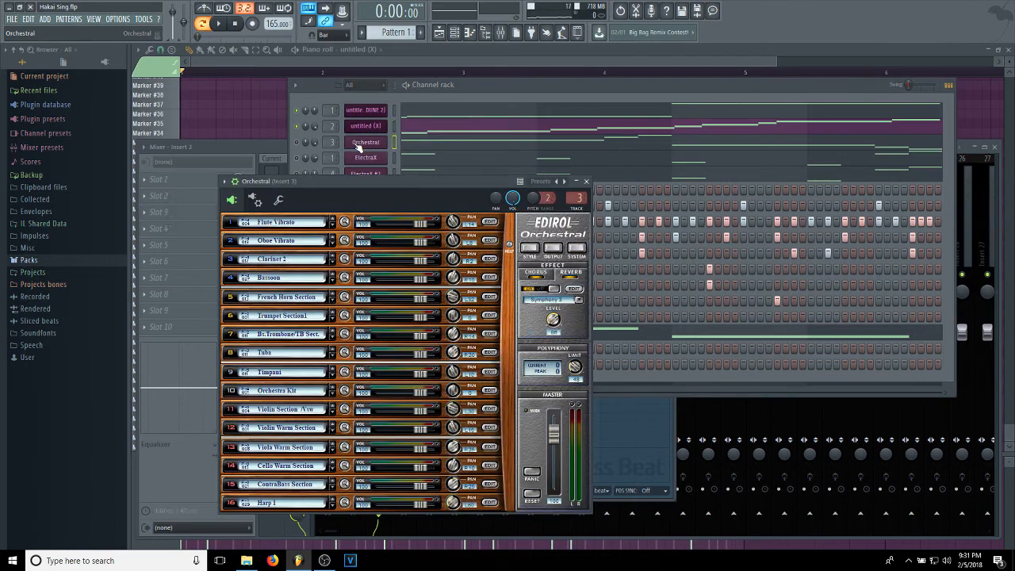
click(301, 144)
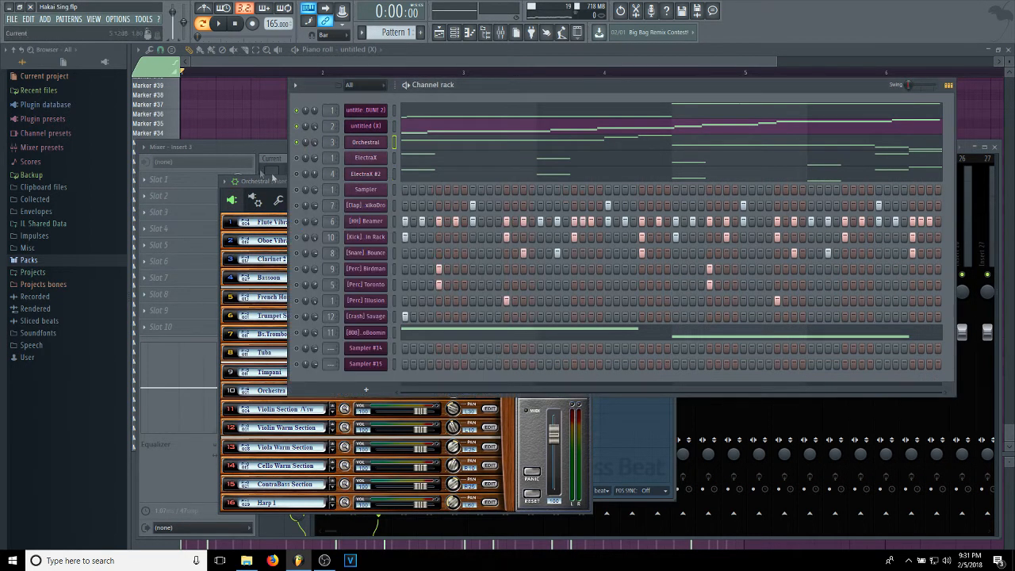
click(238, 149)
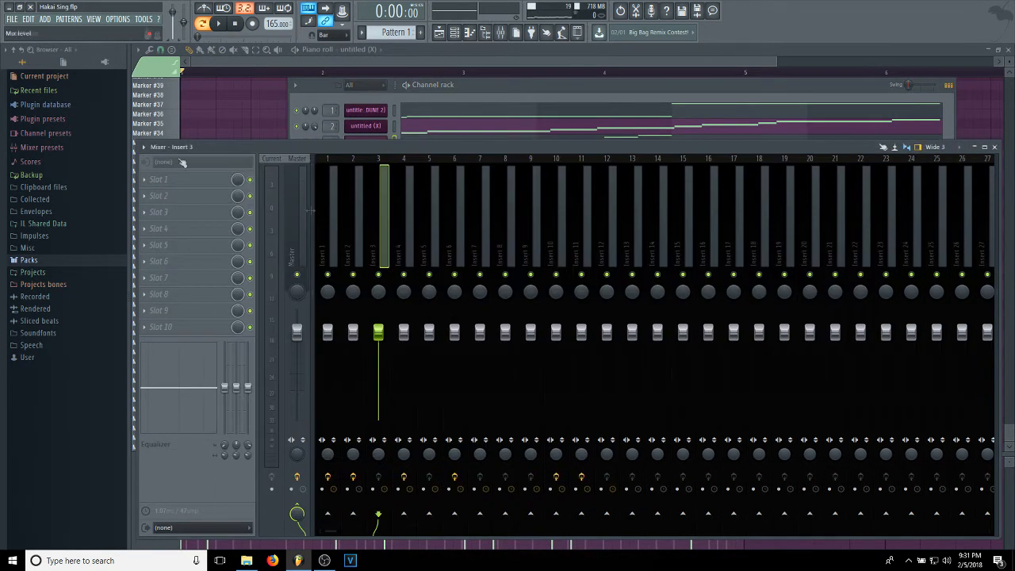
Solo the Orchestral channel and open its notes in the piano roll.
click(488, 89)
right_click(299, 145)
click(311, 152)
click(413, 148)
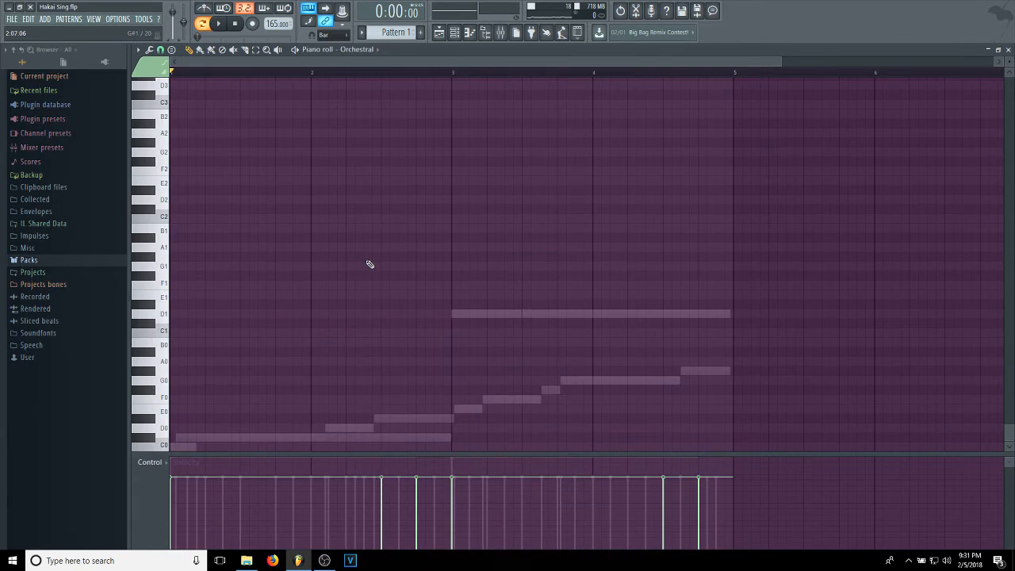
Examine the Orchestral melody in the piano roll and audition its opening notes F6, G#6 and A#6.
scroll(361, 181, up, 15)
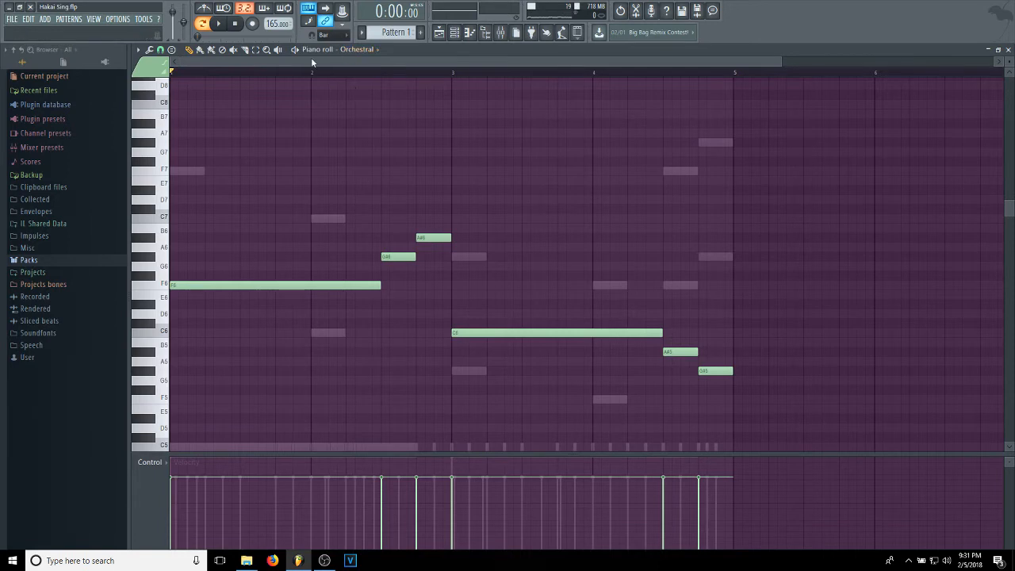
click(163, 288)
click(150, 261)
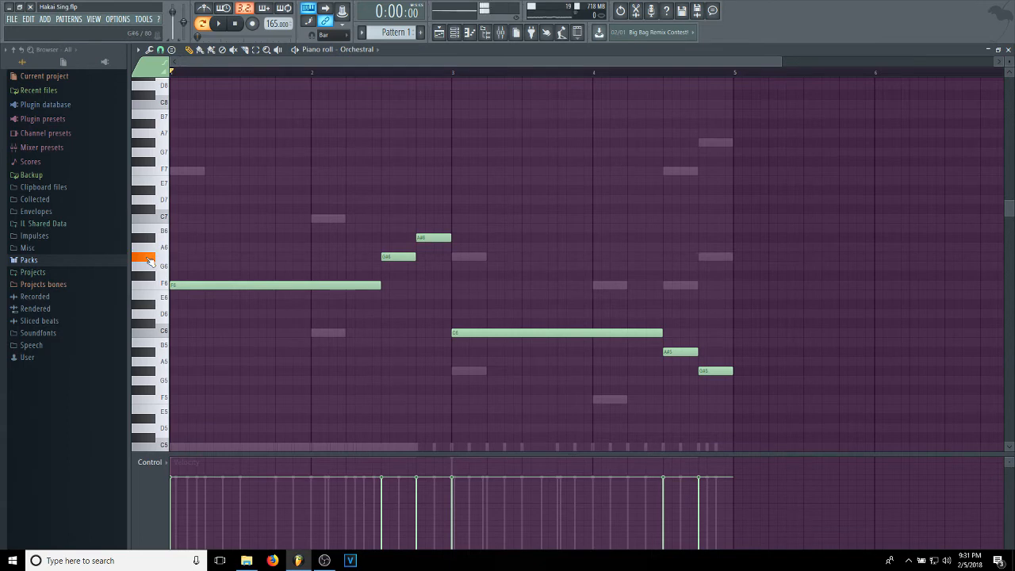
click(145, 239)
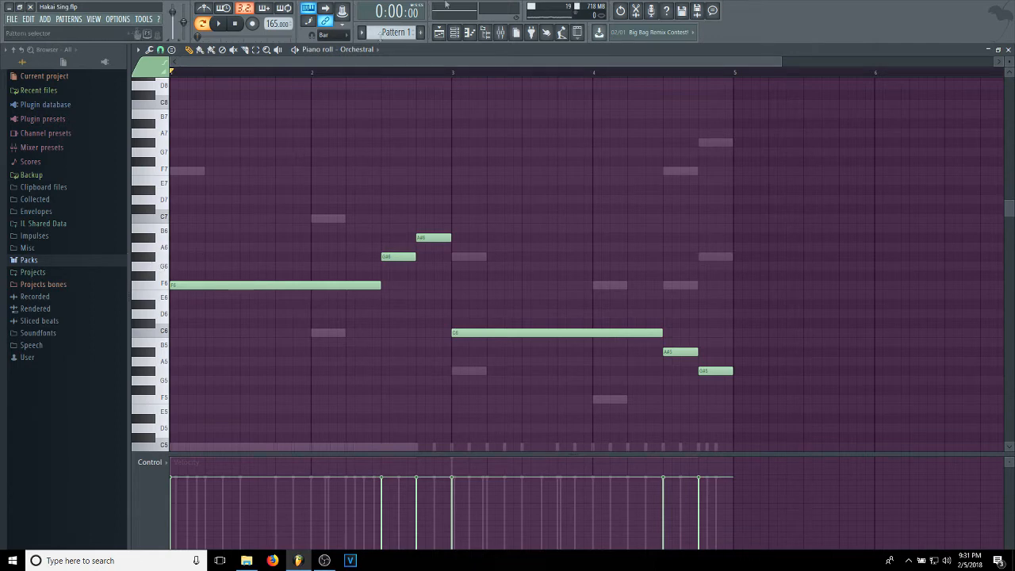
Play the soloed Orchestral channel with its notes shown in the piano roll.
click(454, 31)
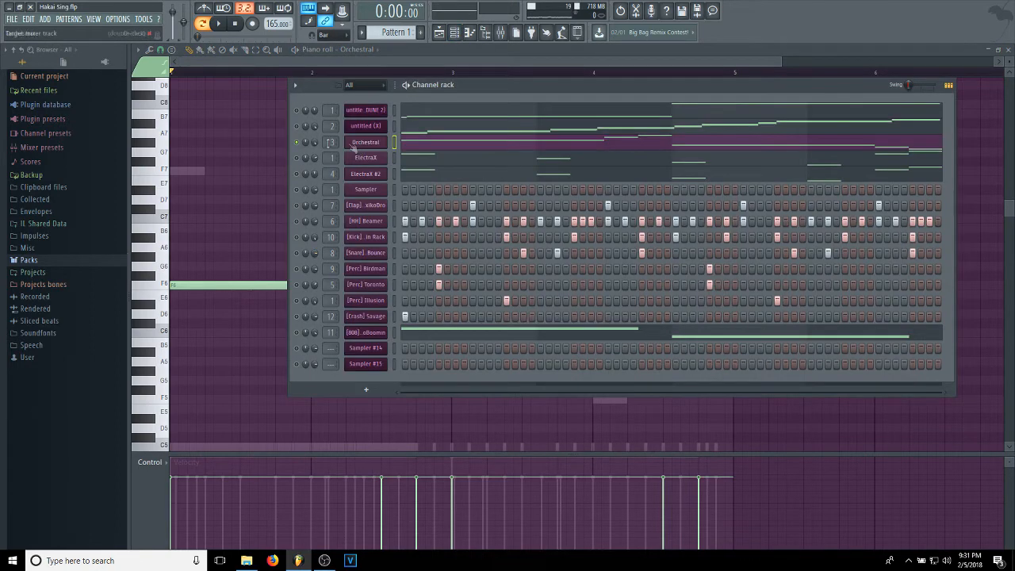
click(242, 64)
click(219, 24)
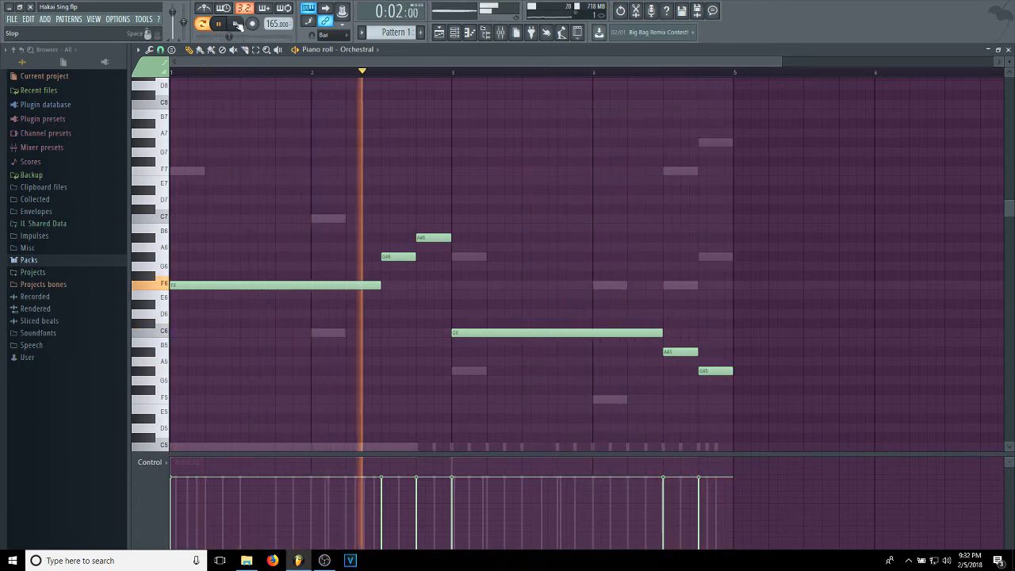
click(237, 25)
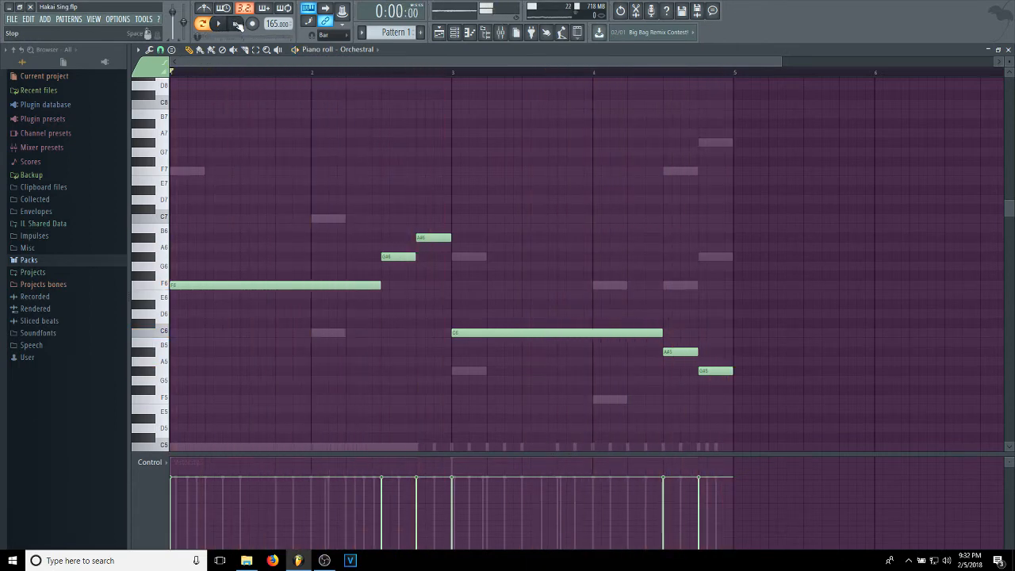
Enable the first two channels alongside Orchestral in the channel rack and play all three together.
click(454, 32)
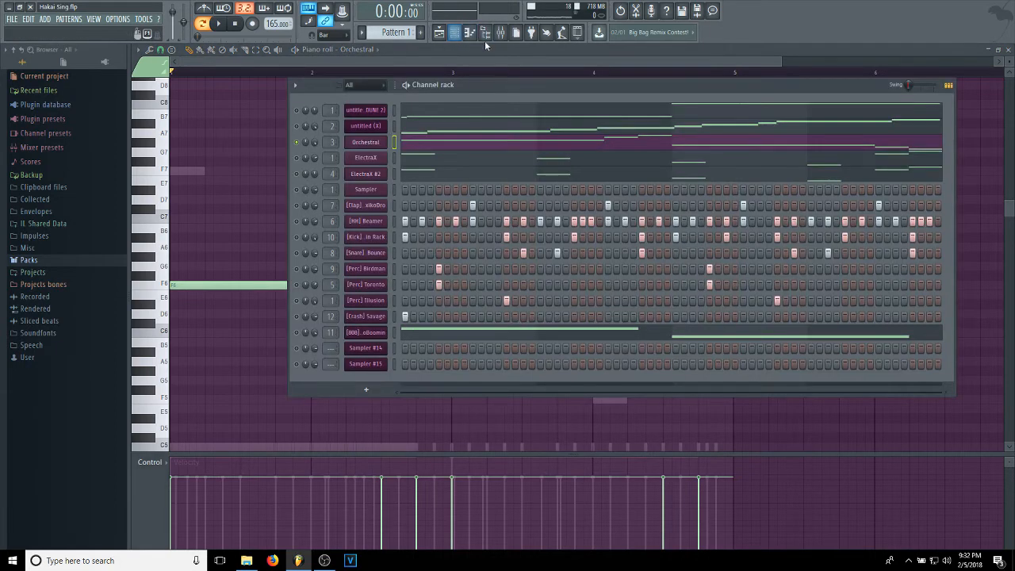
click(219, 23)
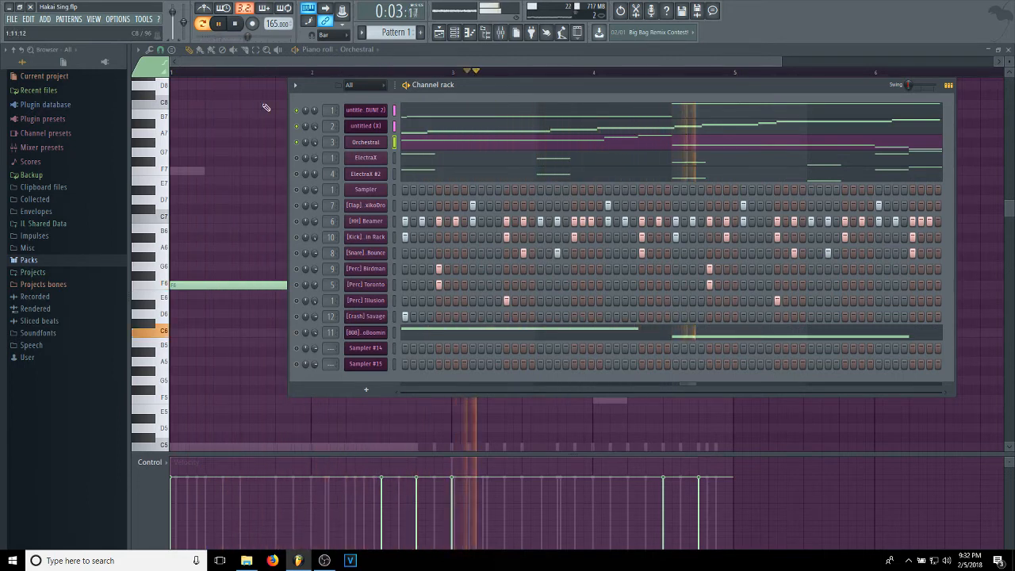
click(238, 24)
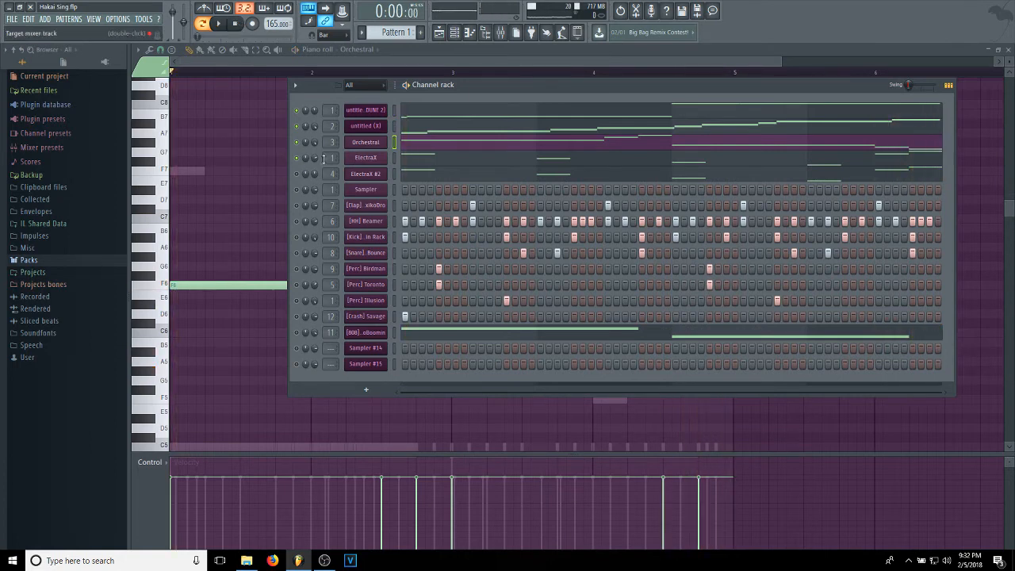
Enable the ElectraX channel and view its instrument with the ARP - Drip Bizkit preset.
click(371, 158)
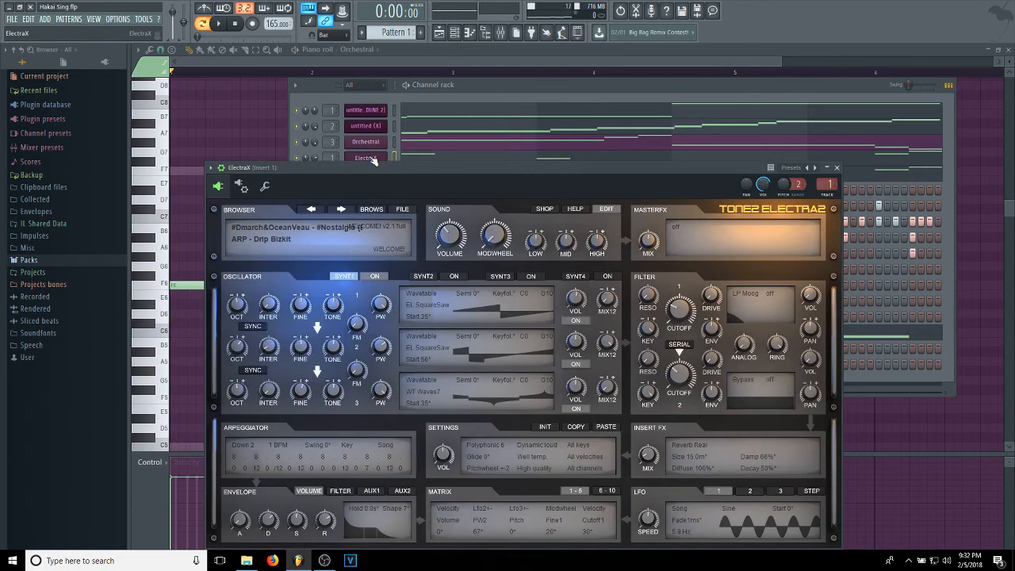
drag(321, 168, 283, 148)
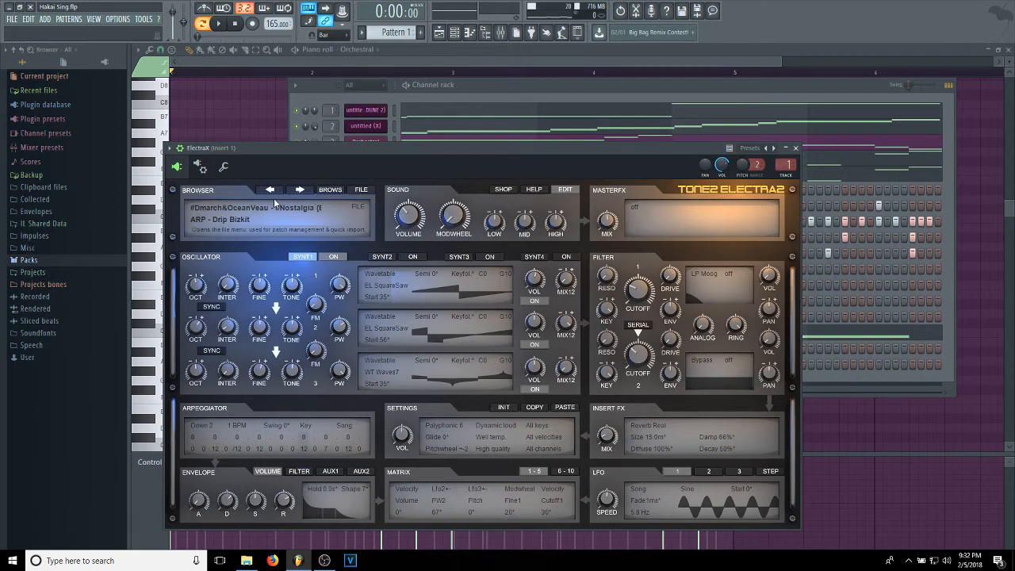
click(499, 86)
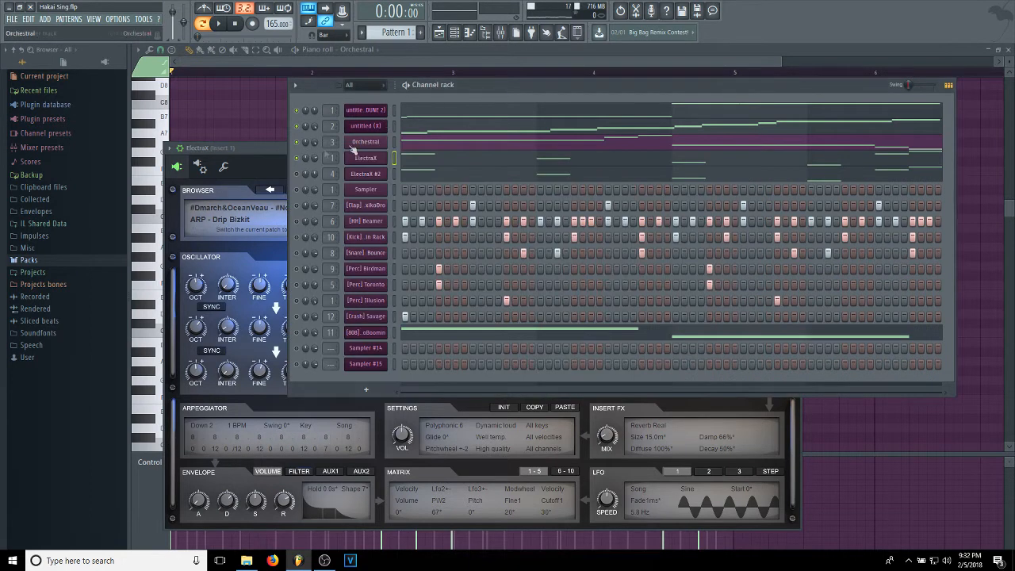
View the ElectraX notes in the piano roll and solo the ElectraX channel in the channel rack.
click(418, 160)
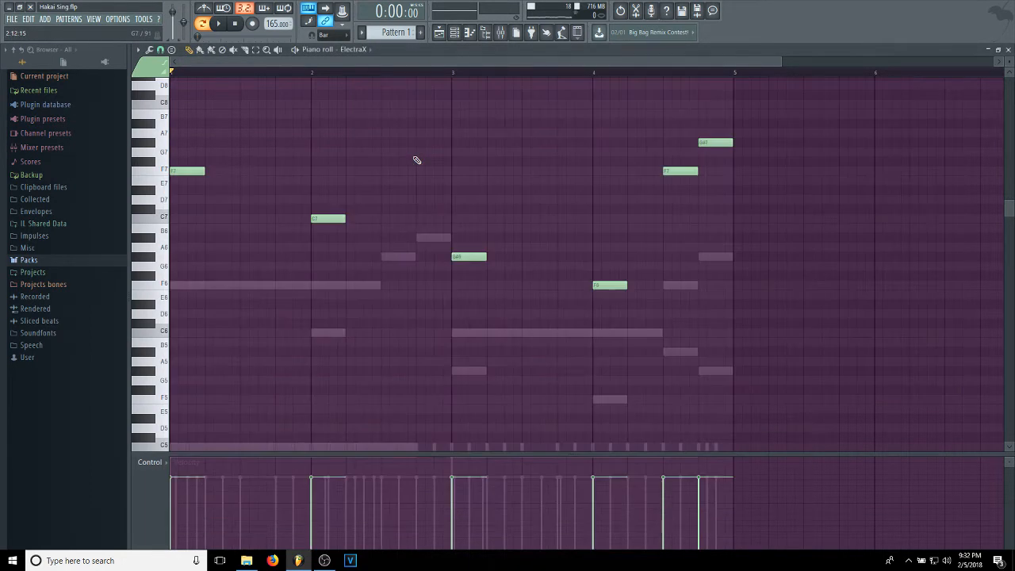
click(458, 35)
right_click(297, 160)
click(305, 168)
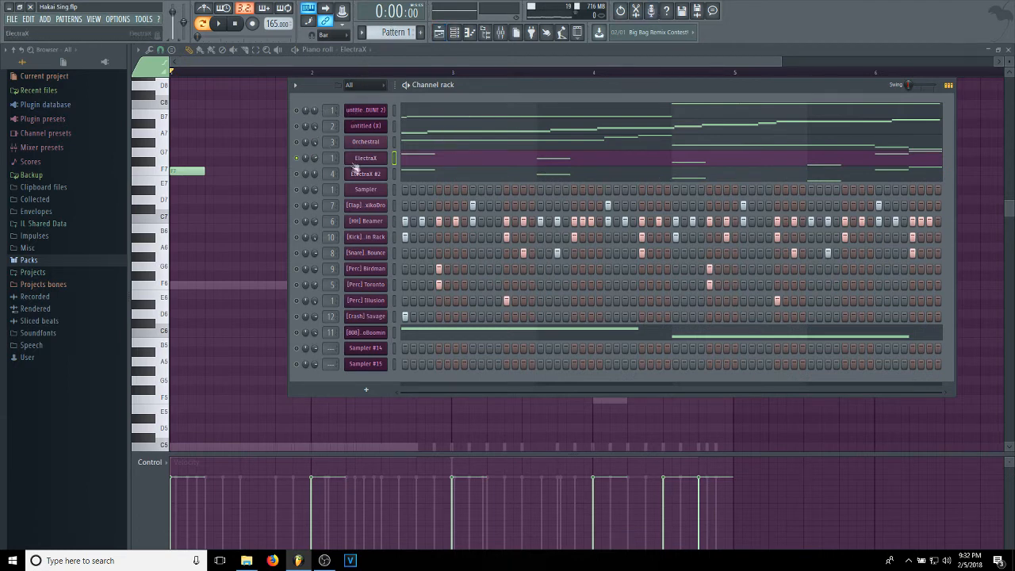
Disable the effects of mixer Insert 1 and play the soloed ElectraX channel with its notes shown in the piano roll.
double_click(341, 140)
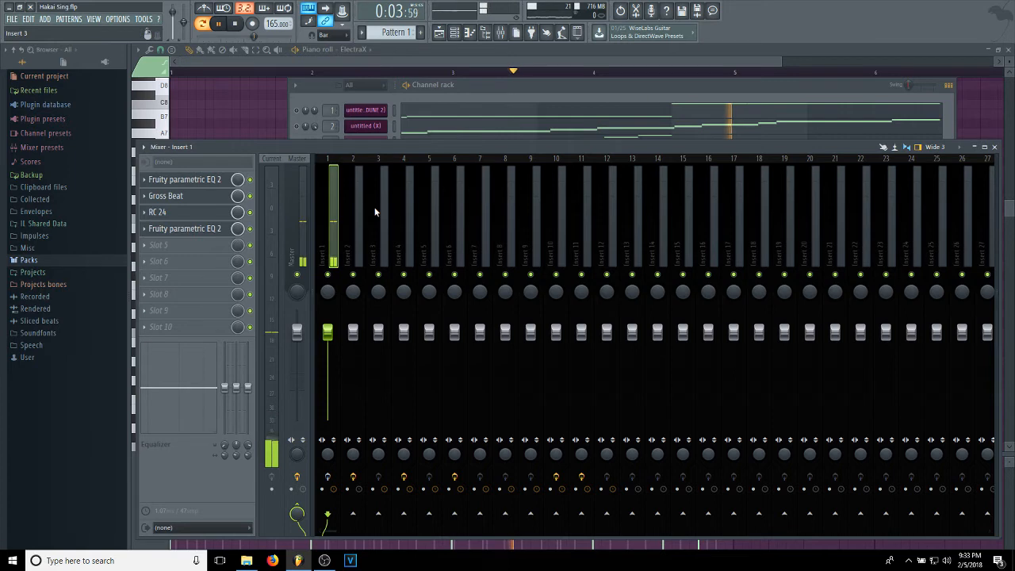
click(508, 91)
click(449, 158)
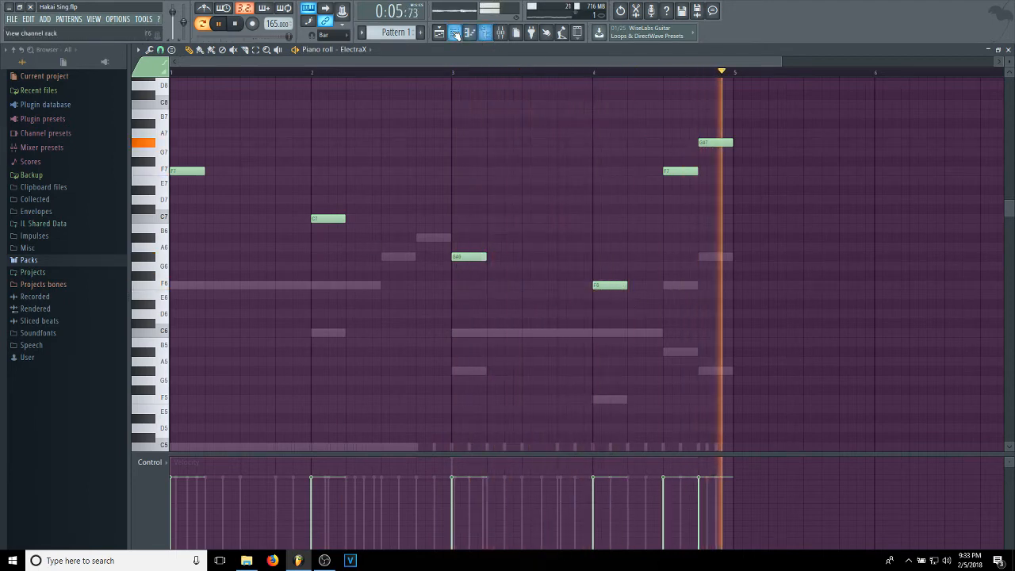
key(F6)
click(236, 24)
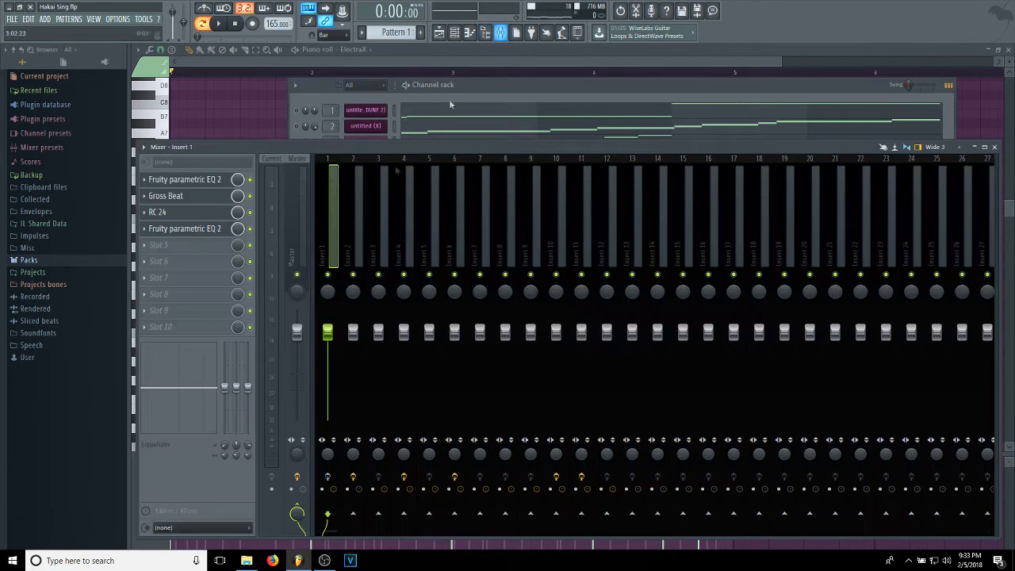
Re-enable the effects of mixer Insert 1 and play the soloed ElectraX channel with them.
click(500, 32)
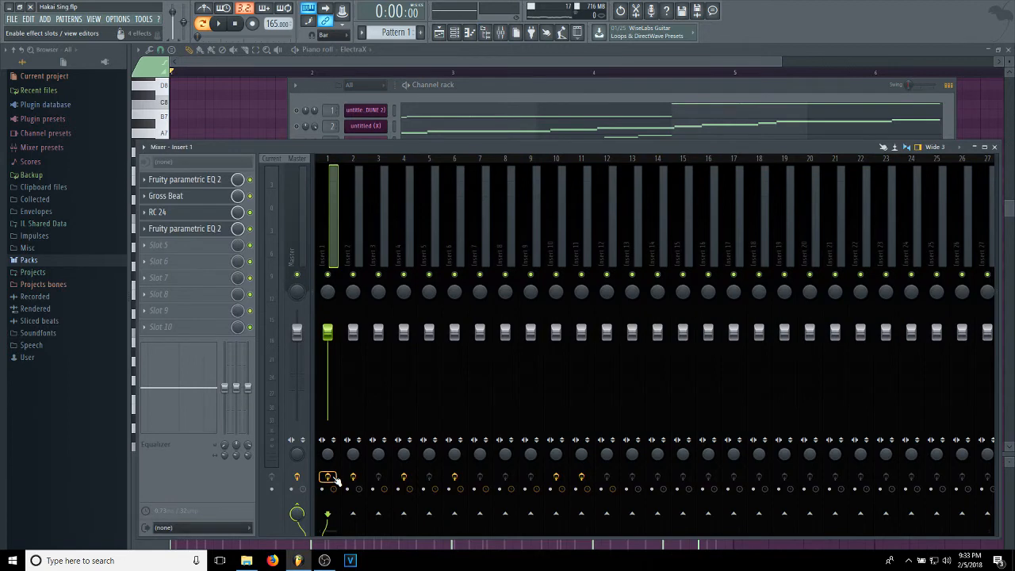
click(222, 24)
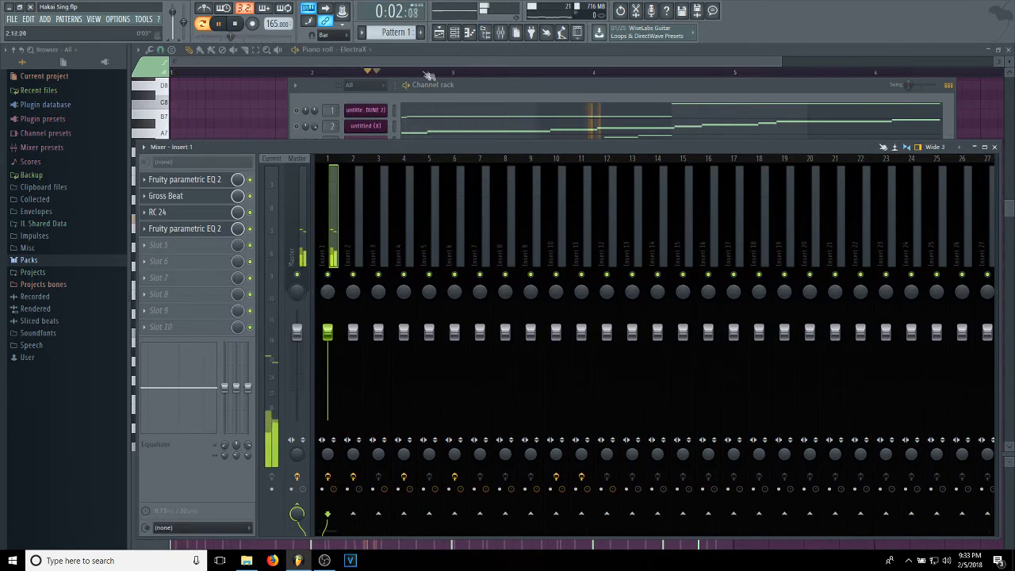
click(236, 25)
Enable the ElectraX #2 channel and view its Insert 4 effects and its instrument's patch browser with PLUCK - Nostalgia.
click(466, 86)
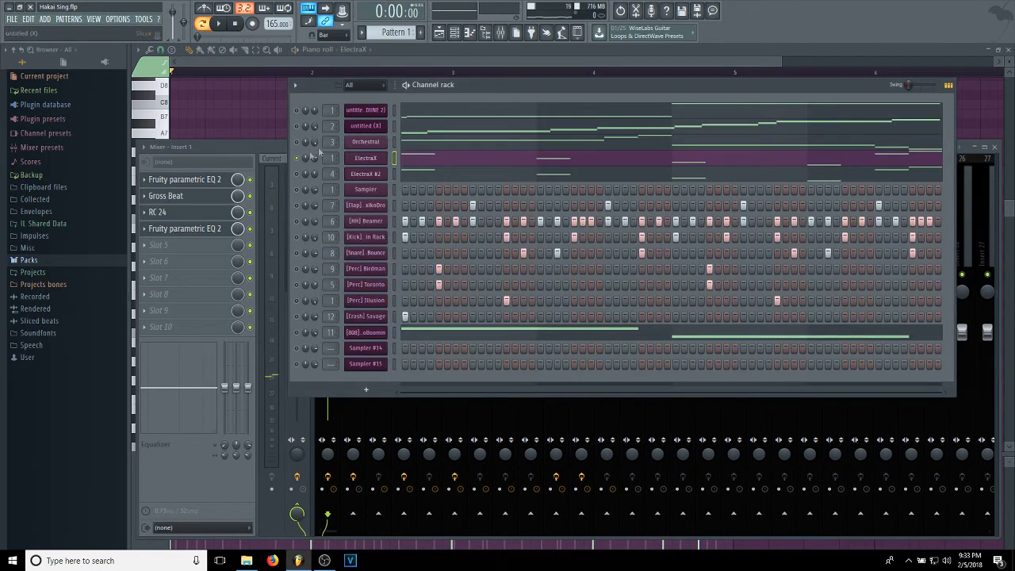
click(500, 34)
click(403, 245)
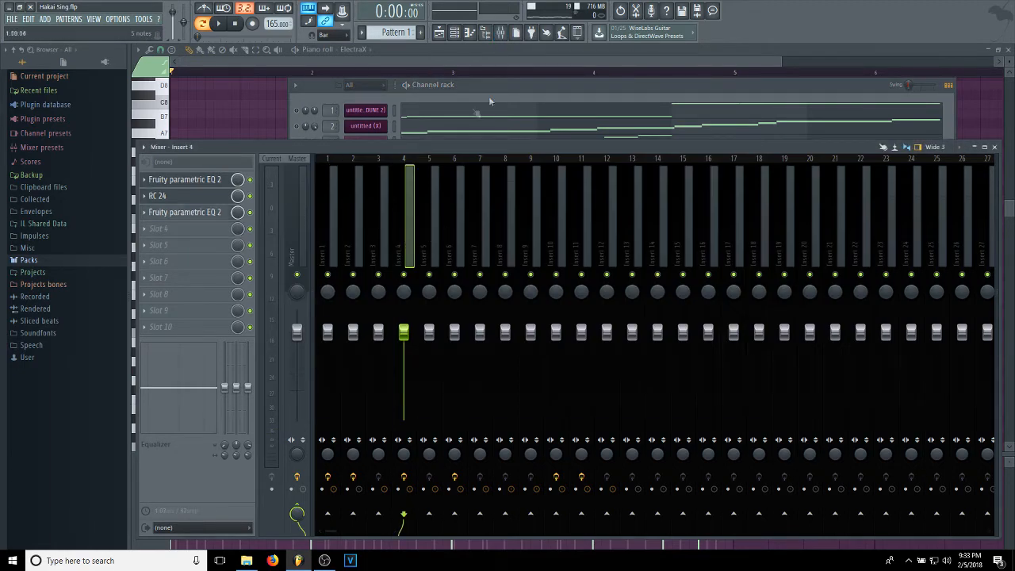
click(495, 82)
click(363, 179)
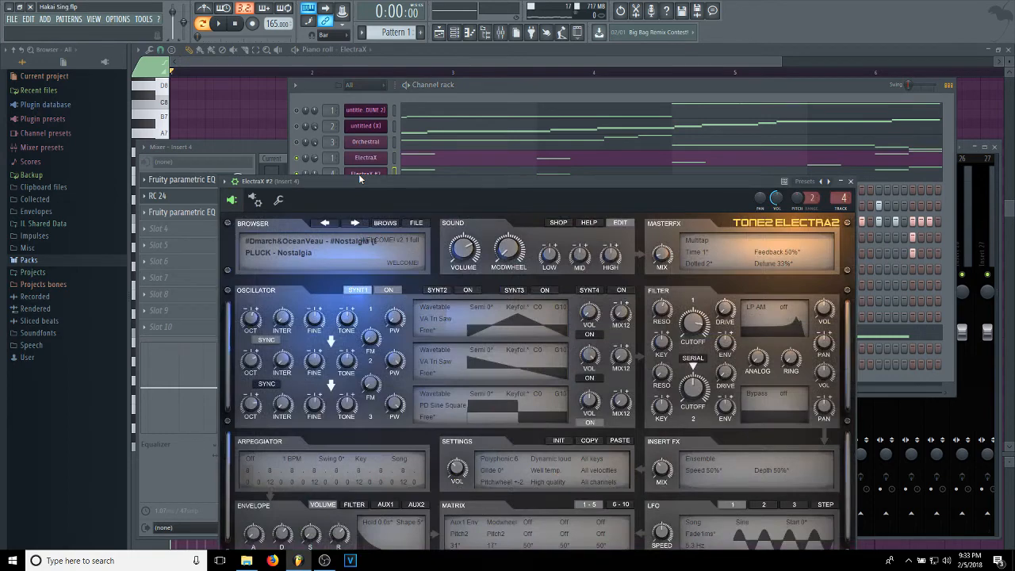
click(385, 223)
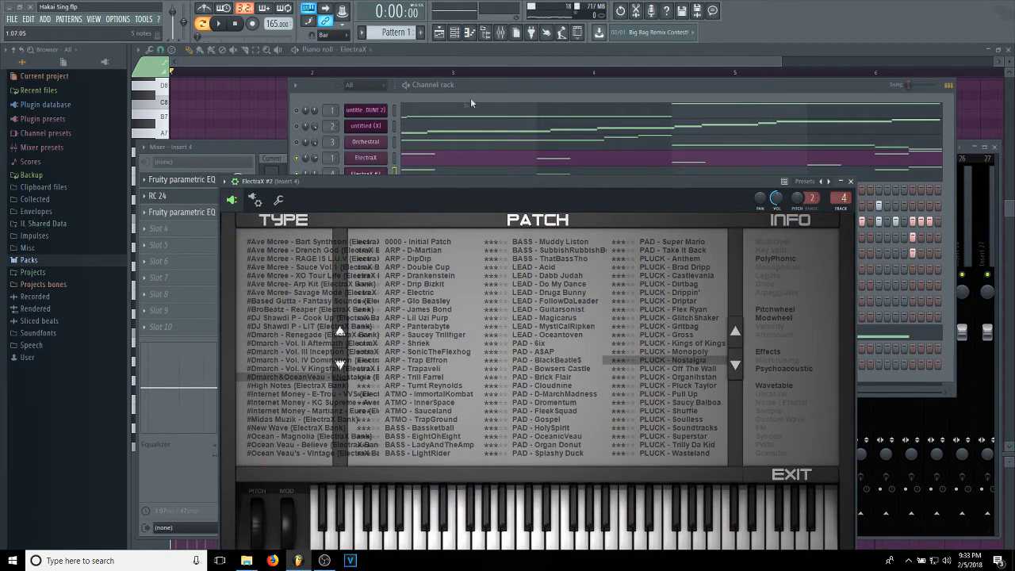
Solo the ElectraX #2 channel and play its notes in the piano roll.
click(489, 85)
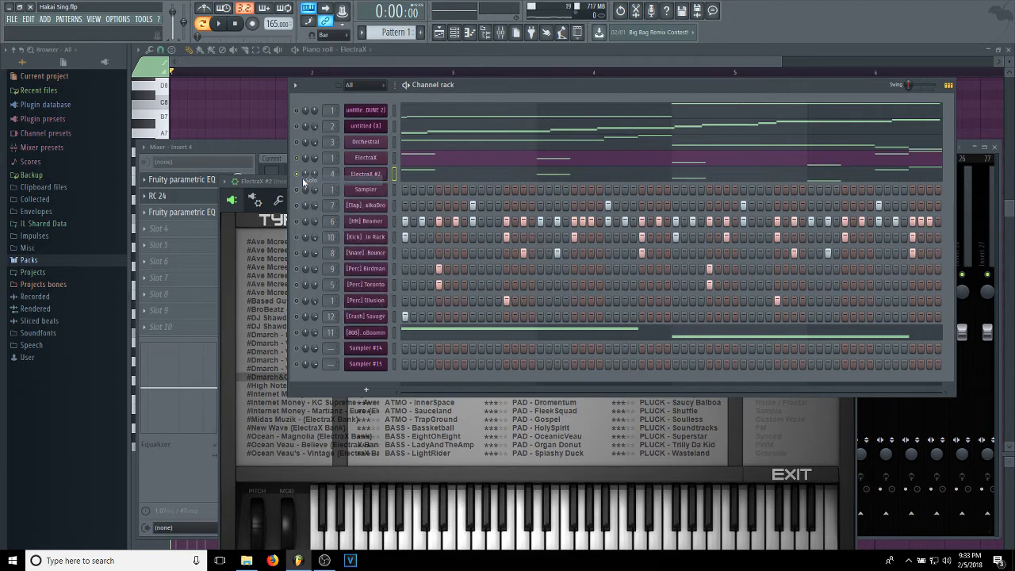
click(412, 176)
click(218, 23)
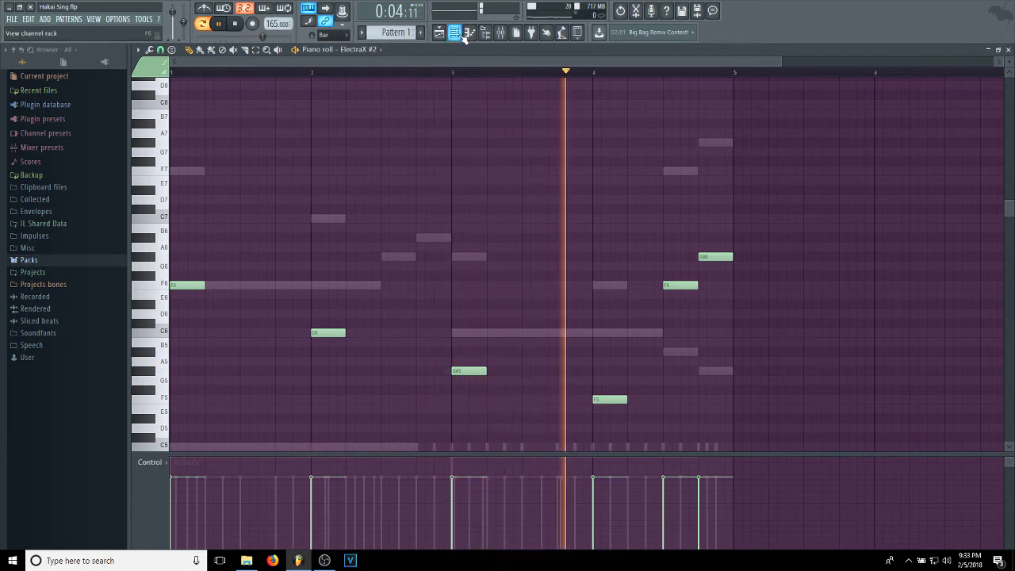
key(space)
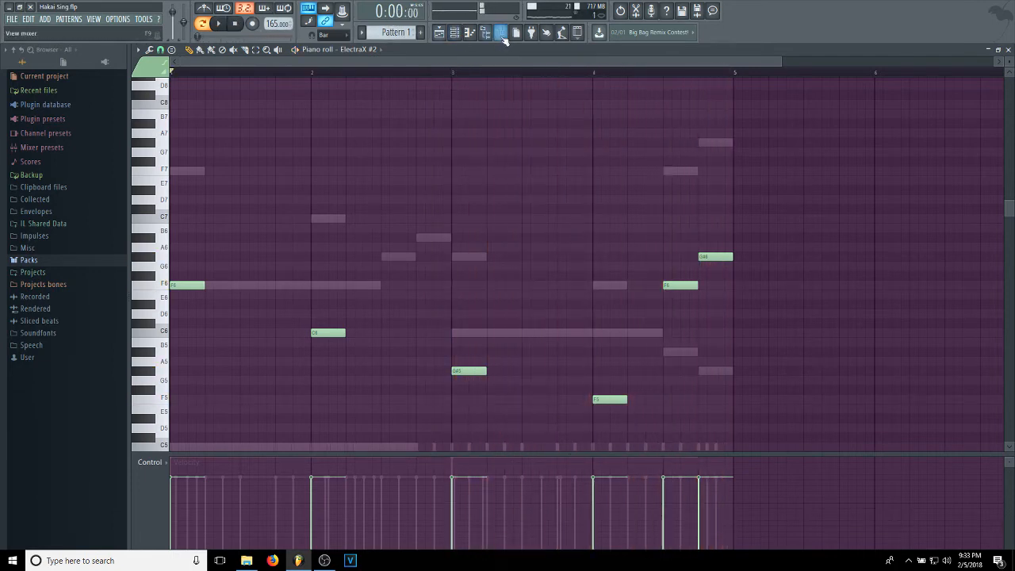
Enable the ElectraX channel alongside ElectraX #2 in the channel rack and play both together.
click(454, 34)
click(469, 40)
click(458, 39)
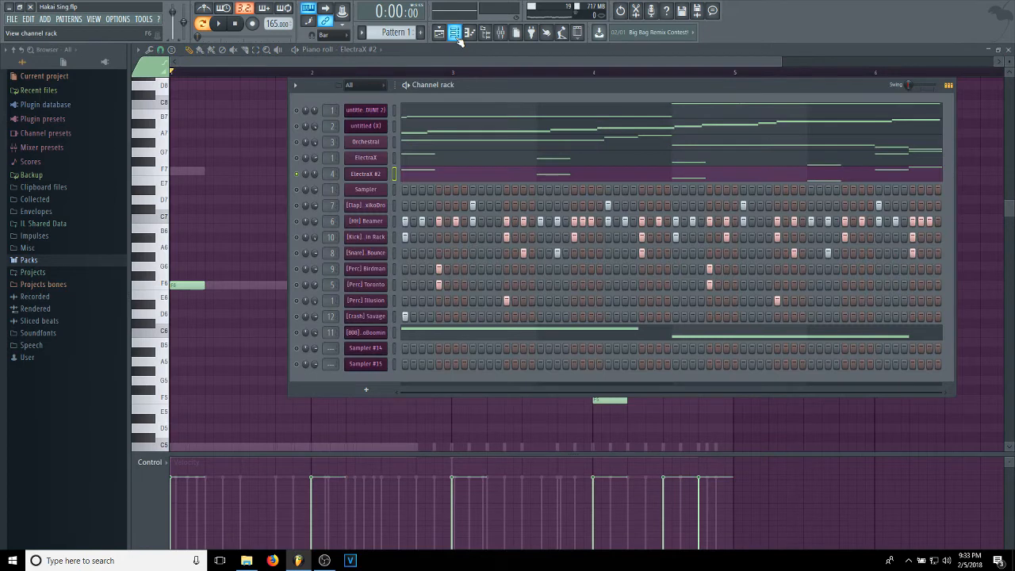
click(297, 158)
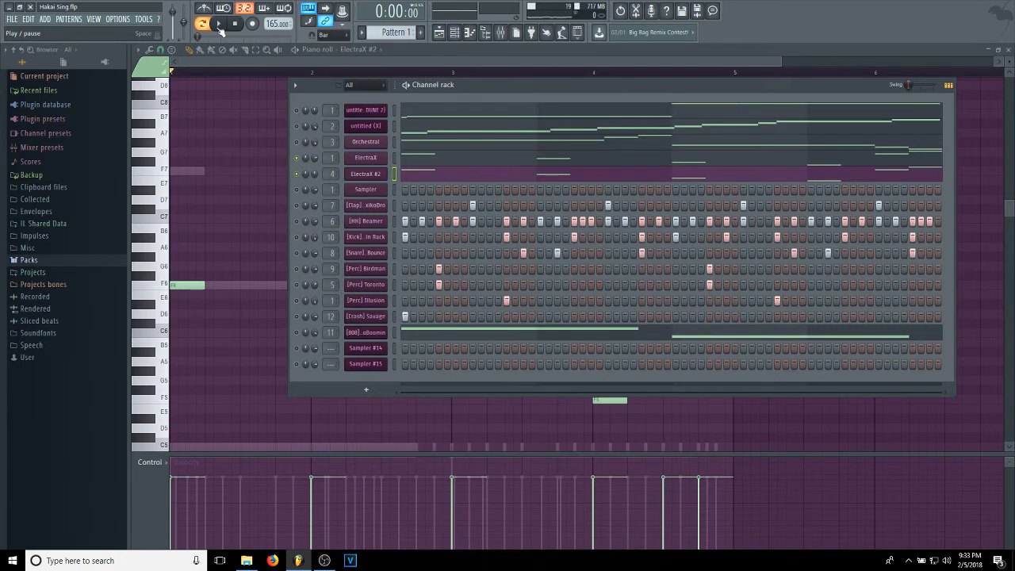
click(221, 26)
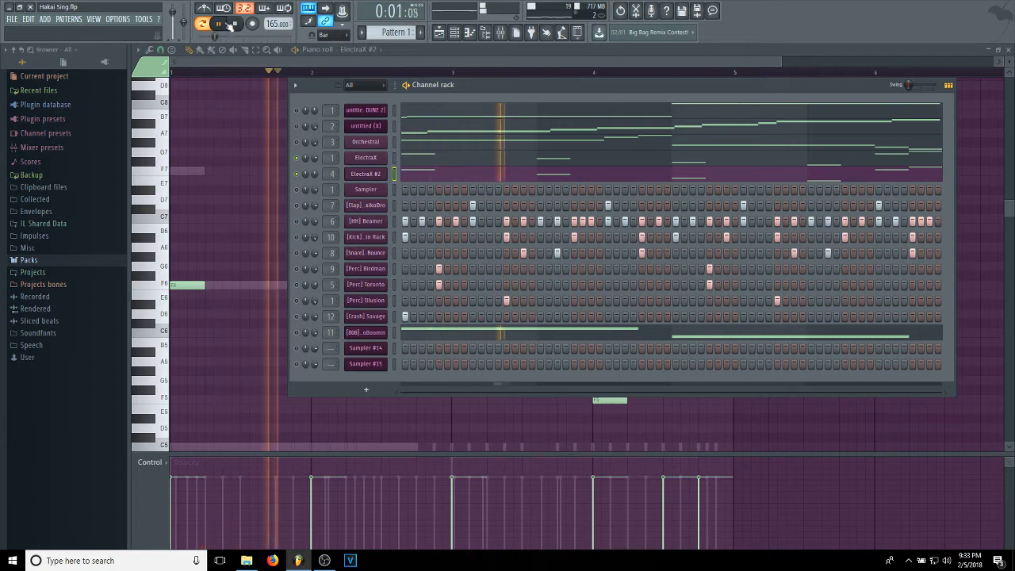
click(240, 26)
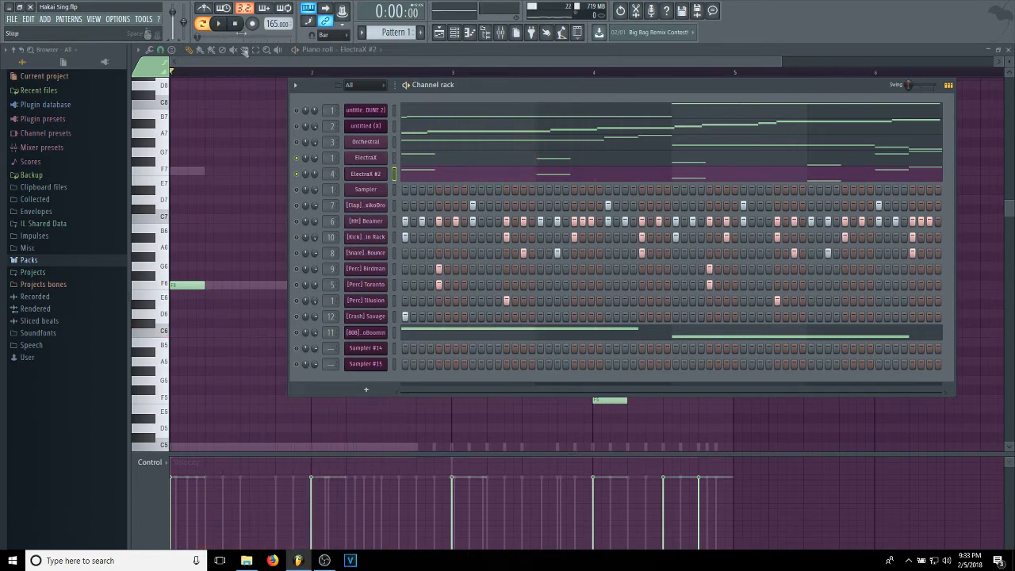
View the first Fruity parametric EQ 2 on mixer Insert 4 while briefly playing the two ElectraX channels.
click(500, 32)
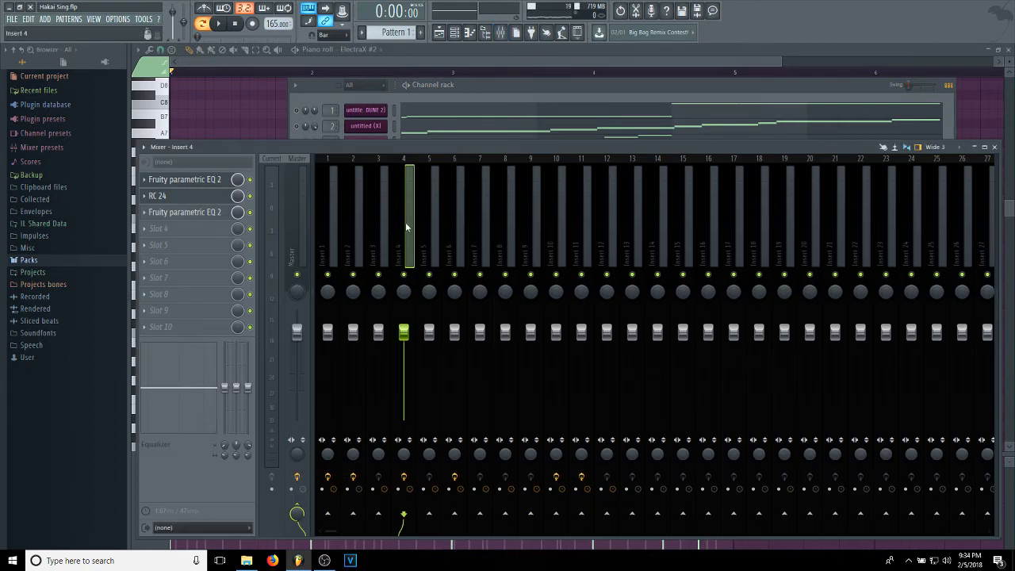
click(166, 191)
click(164, 180)
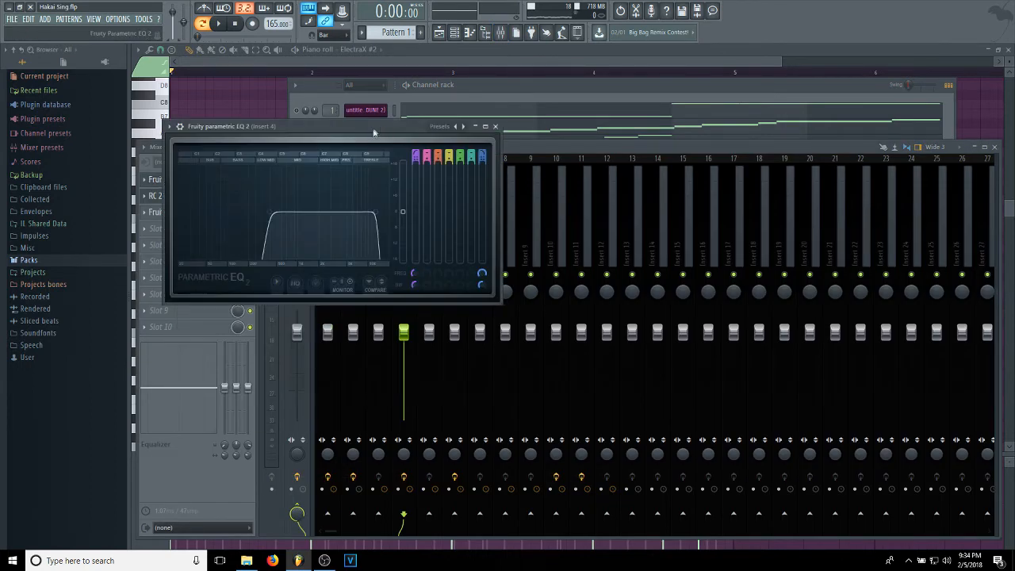
drag(372, 129, 385, 119)
key(space)
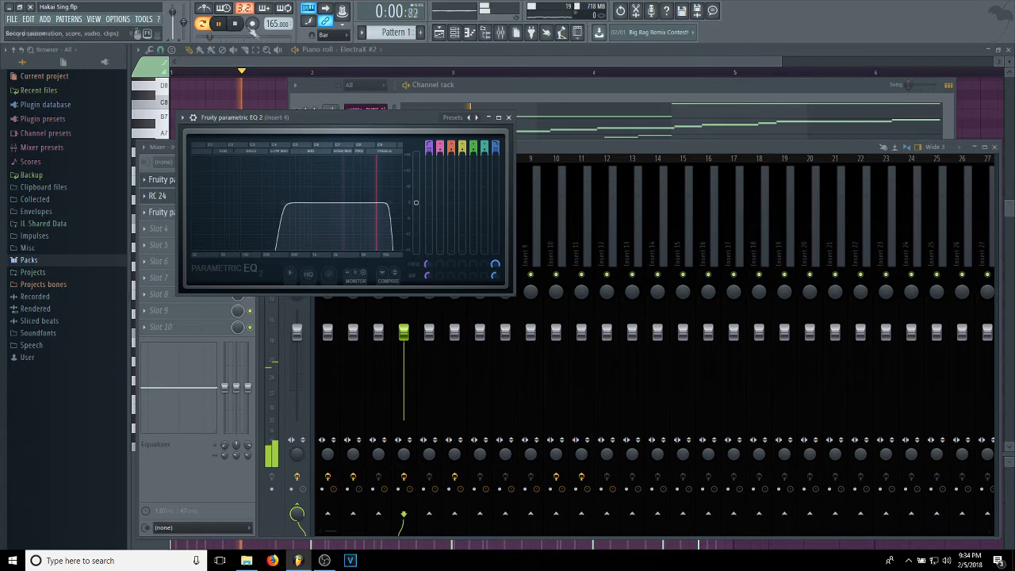
key(space)
drag(290, 124, 427, 123)
View the RC 24 reverb with its Small Hall Dark preset and the second Fruity parametric EQ 2 on Insert 4.
click(184, 200)
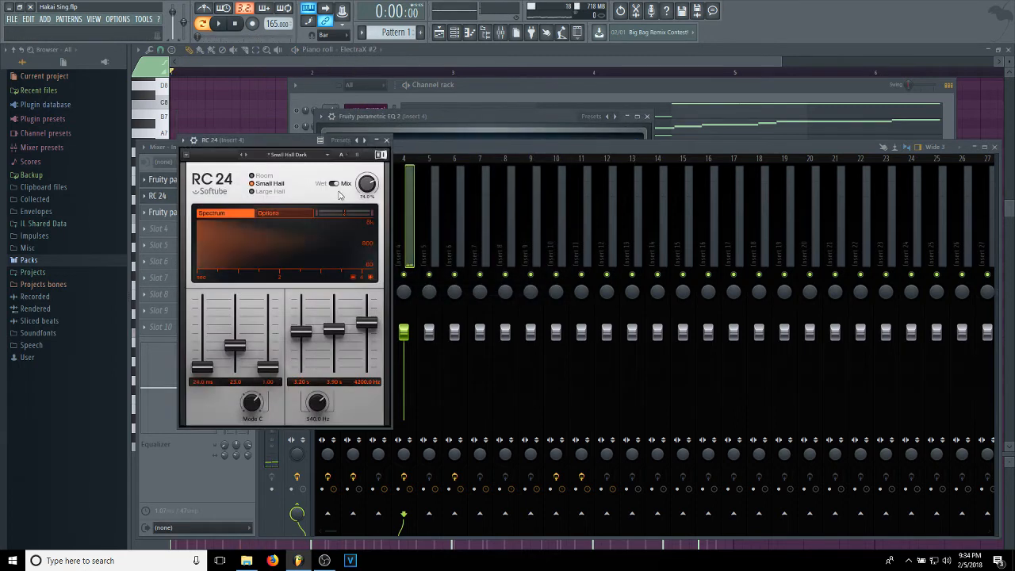
click(294, 154)
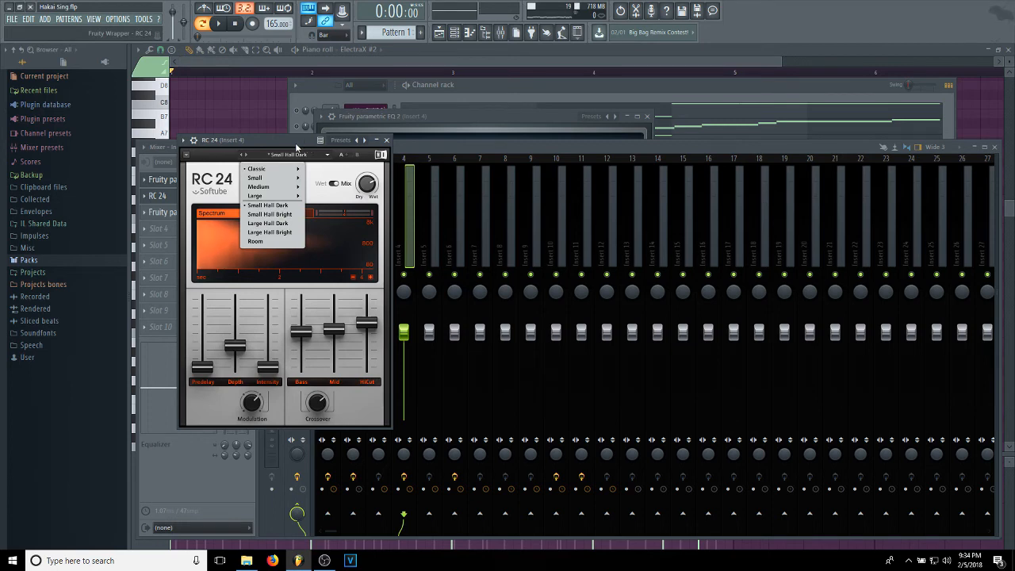
click(326, 178)
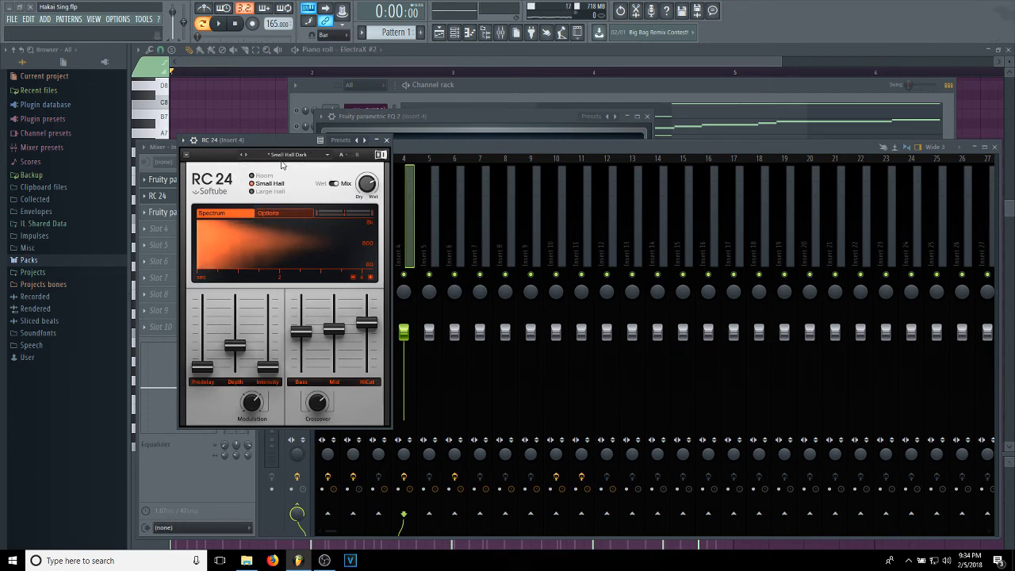
drag(283, 140, 326, 139)
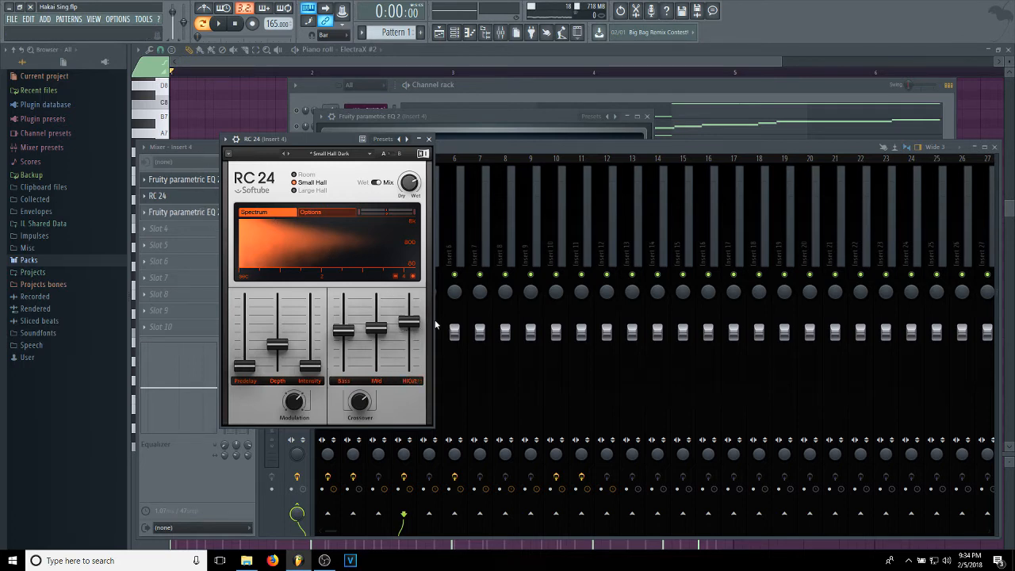
click(189, 197)
click(184, 213)
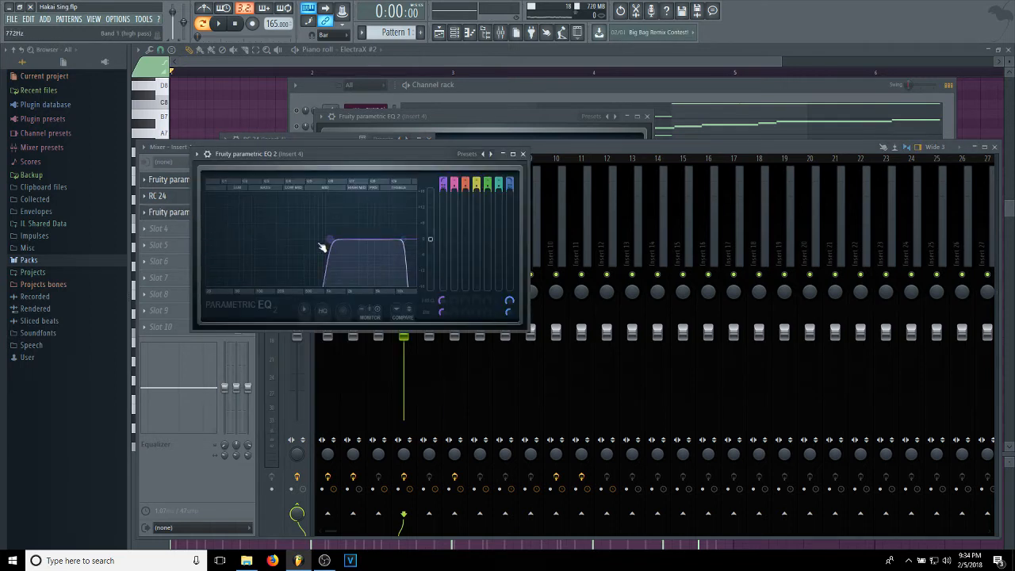
Enable the first three channels and play all five melody layers, and play them again with the Clap channel added.
click(510, 88)
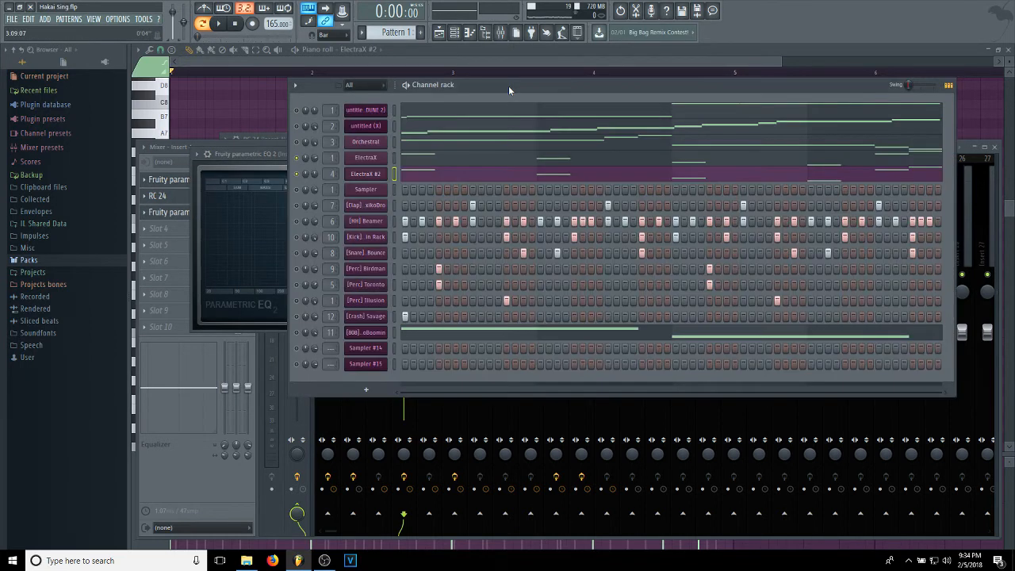
click(219, 24)
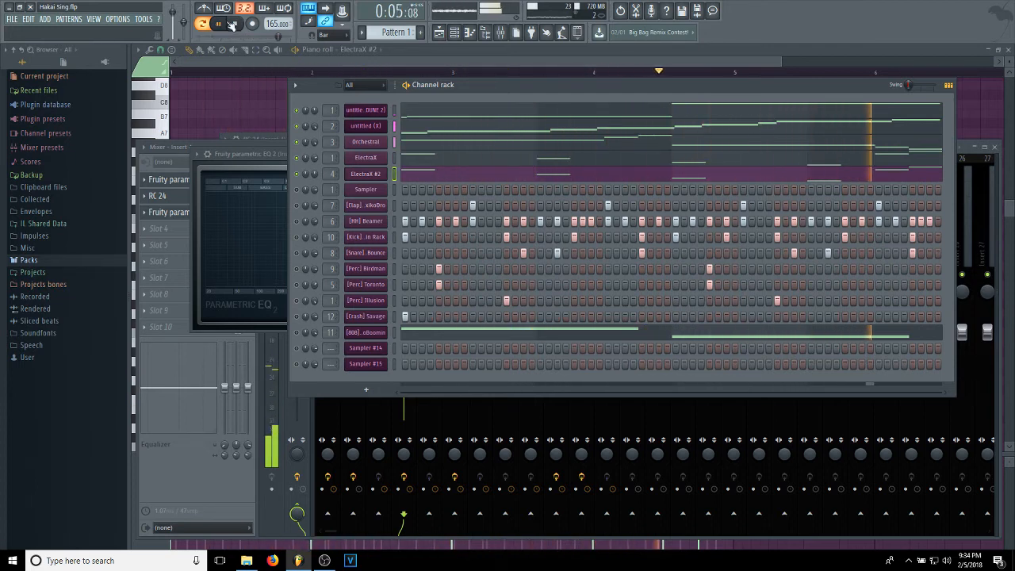
click(235, 24)
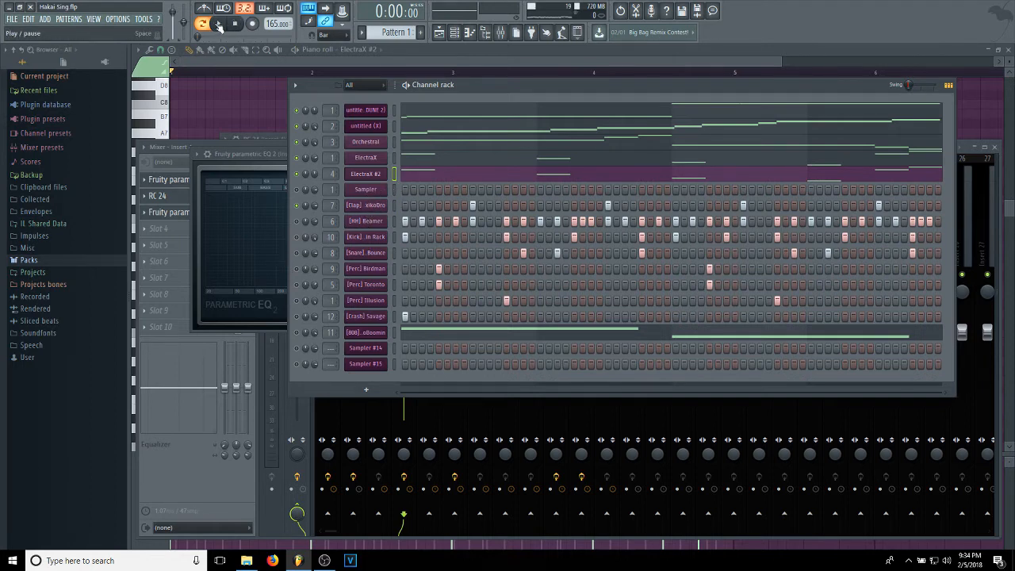
click(219, 25)
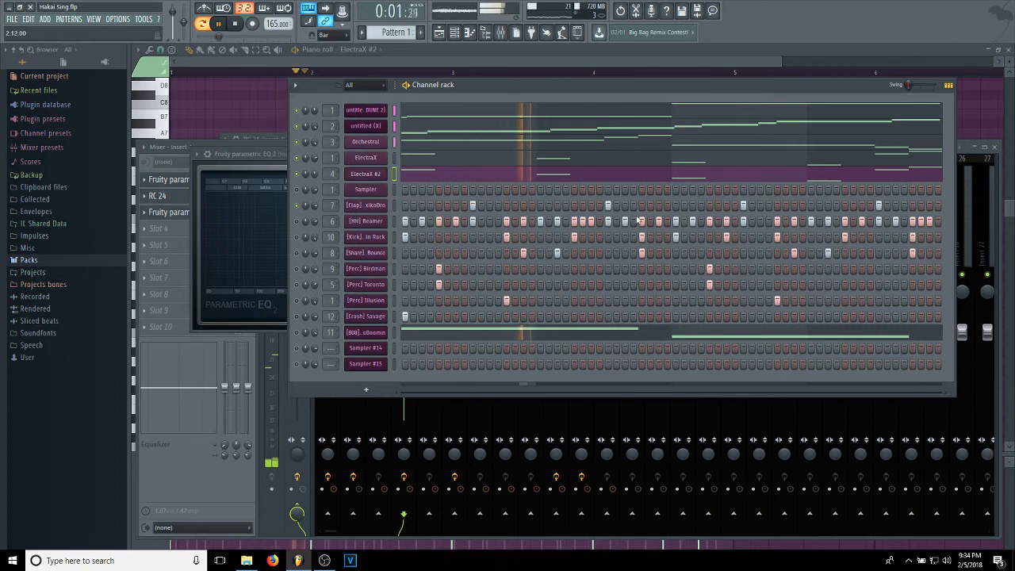
click(237, 26)
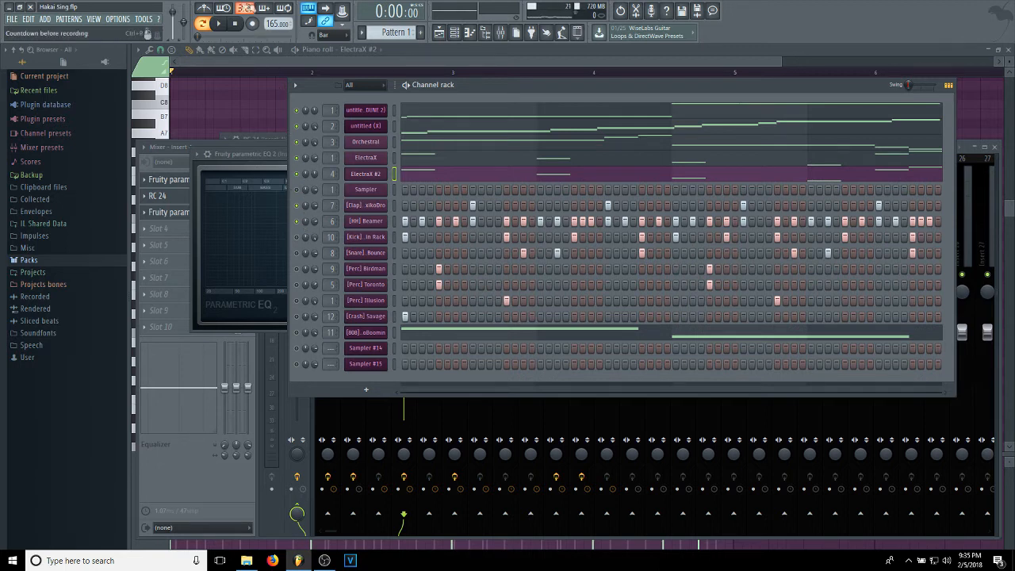
View the Fruity Reeverb 2 settings on mixer Insert 6 for the [HH] Beamer channel.
right_click(384, 221)
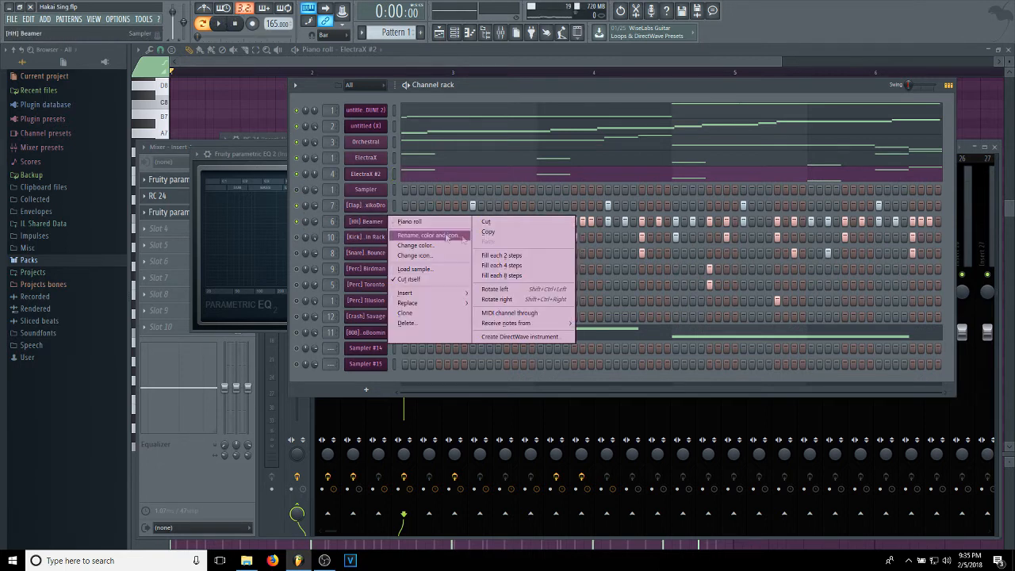
click(503, 34)
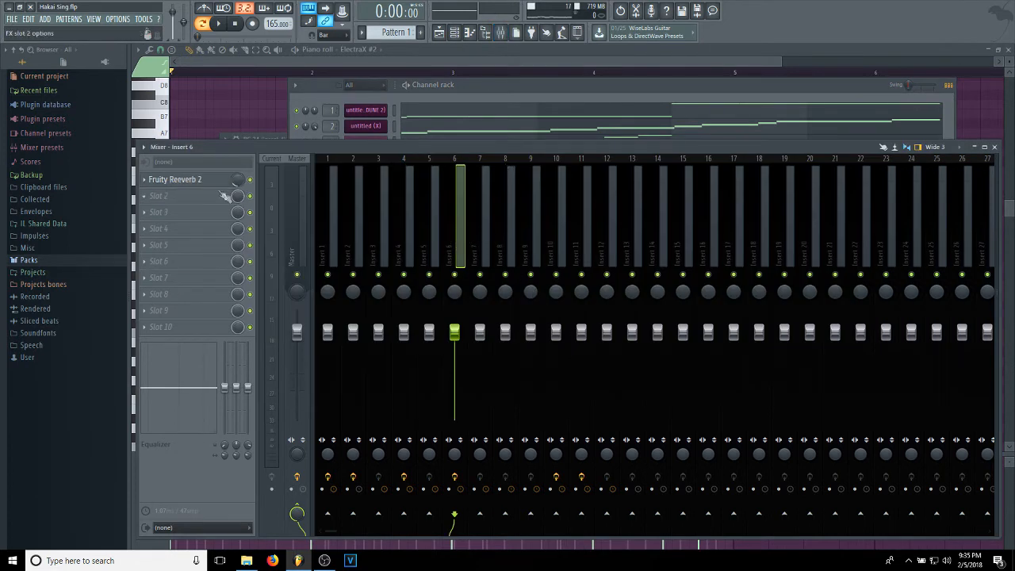
click(184, 181)
click(183, 183)
click(179, 182)
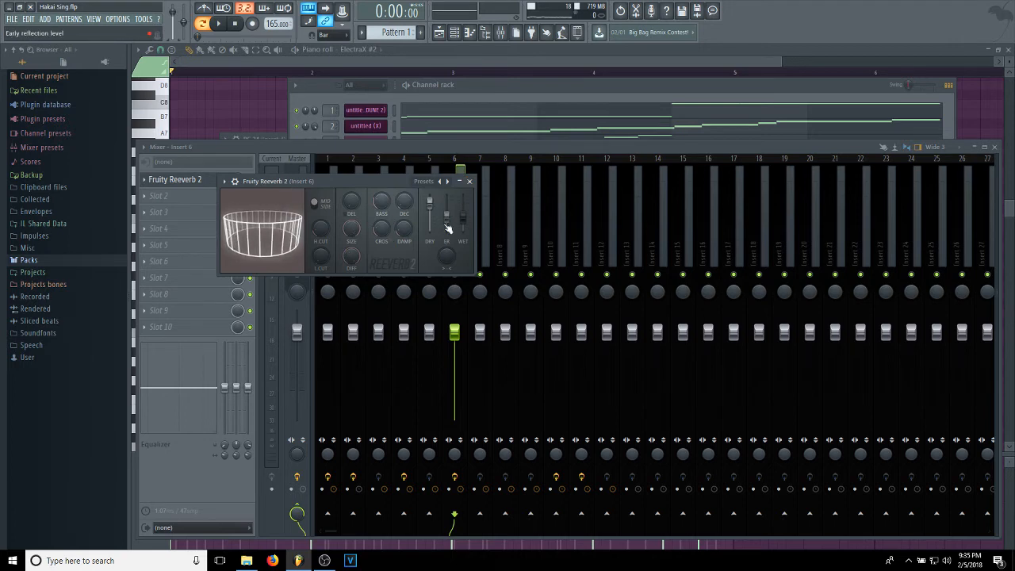
click(469, 181)
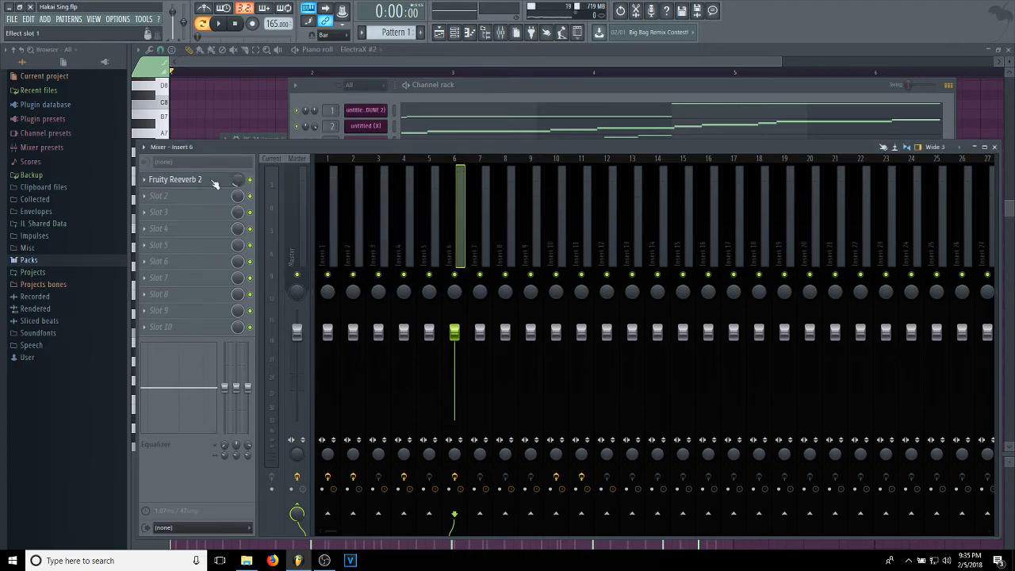
Play the five melody channels together with the Clap and [HH] Beamer channels.
click(453, 96)
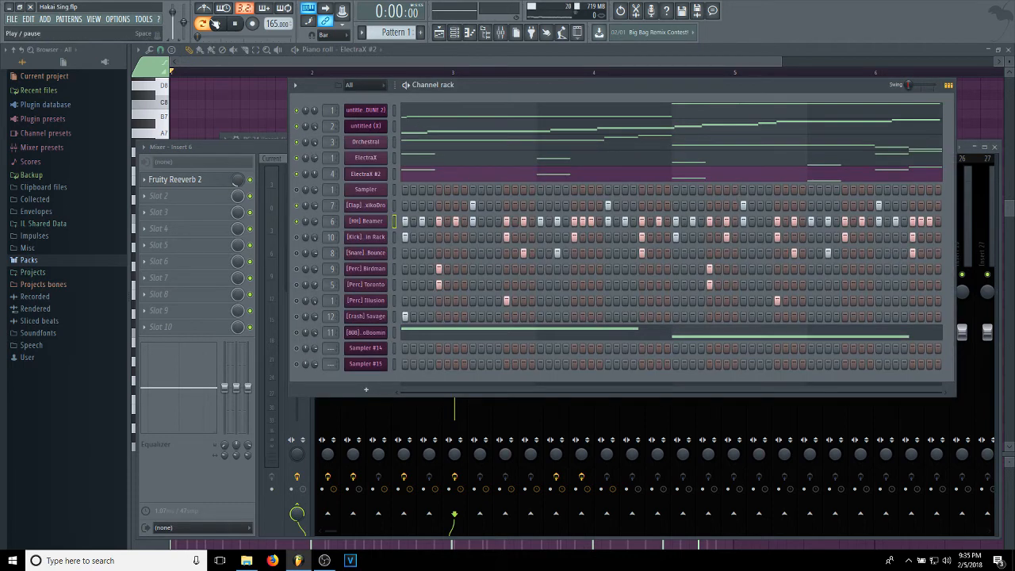
click(222, 24)
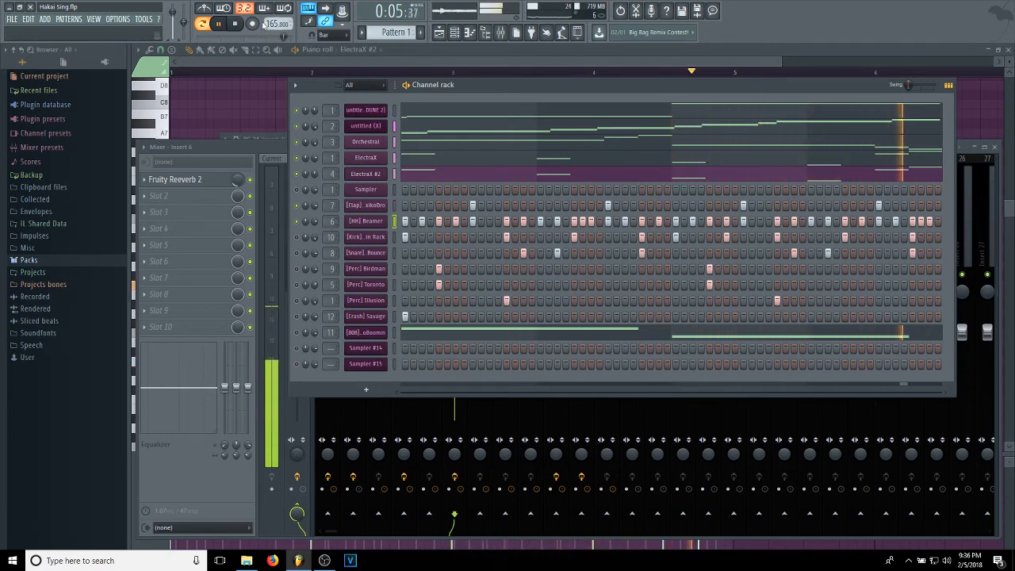
click(238, 25)
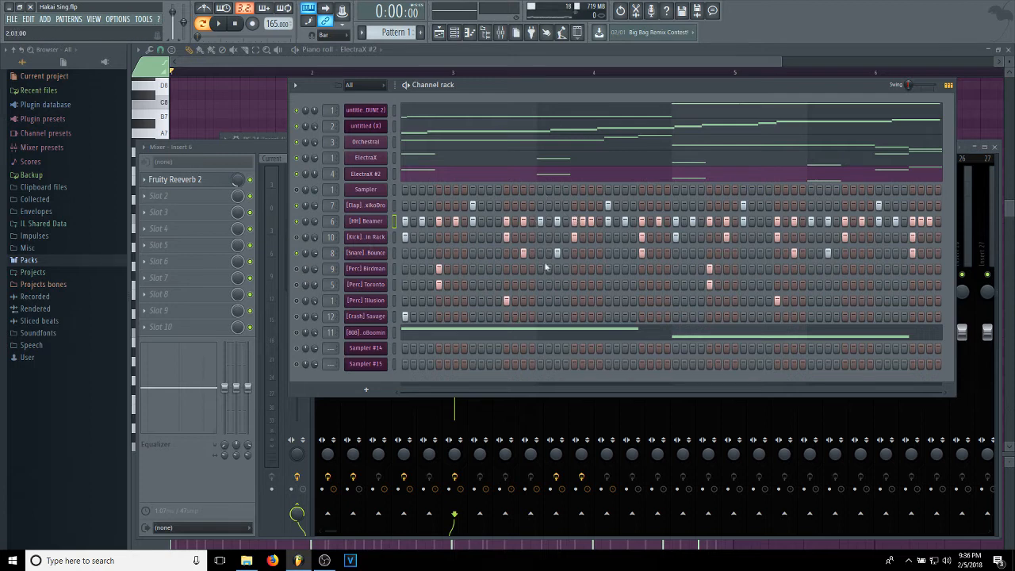
Play the melody, clap and hi-hat with the [Snare] Bouncer channel enabled and check the drum insert levels in the mixer.
click(222, 25)
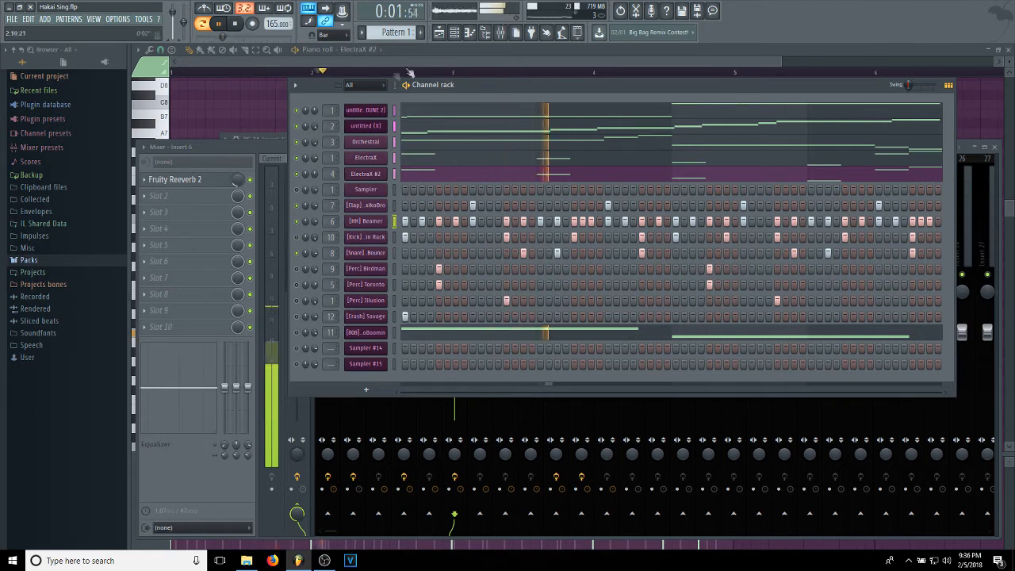
click(501, 32)
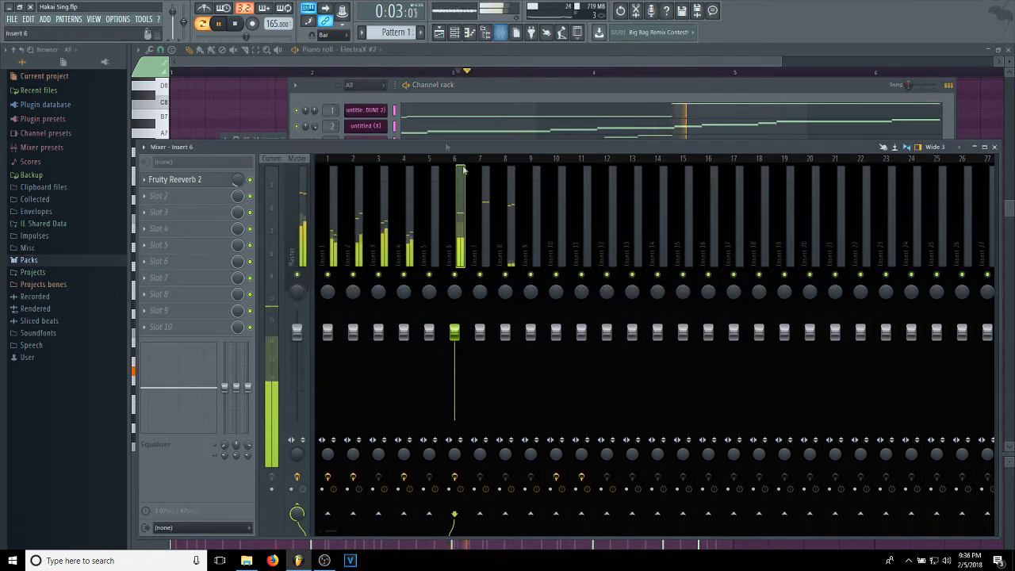
click(510, 242)
click(460, 238)
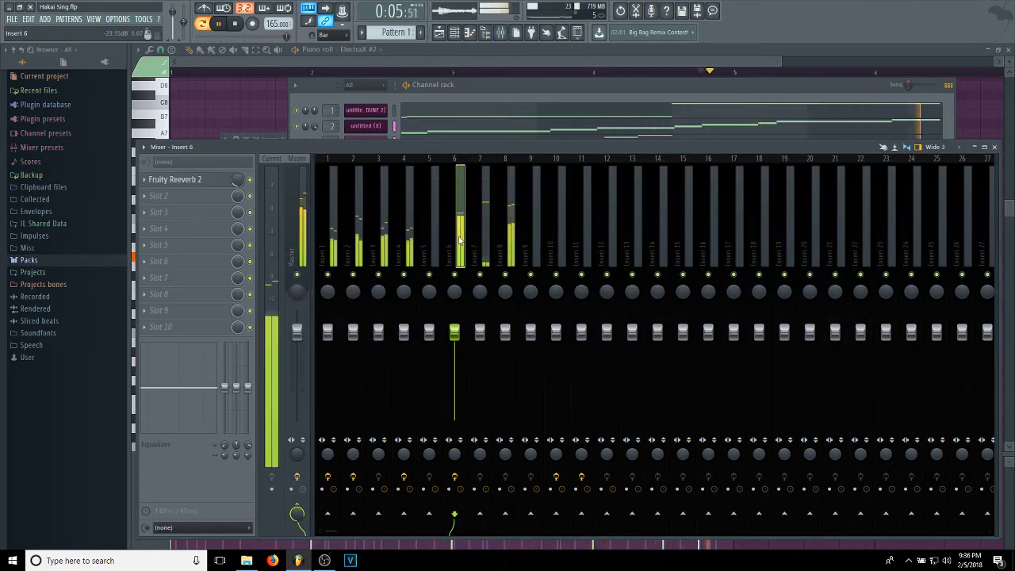
Stop playback and inspect the [Perc] Birdman channel's sampler settings.
click(485, 91)
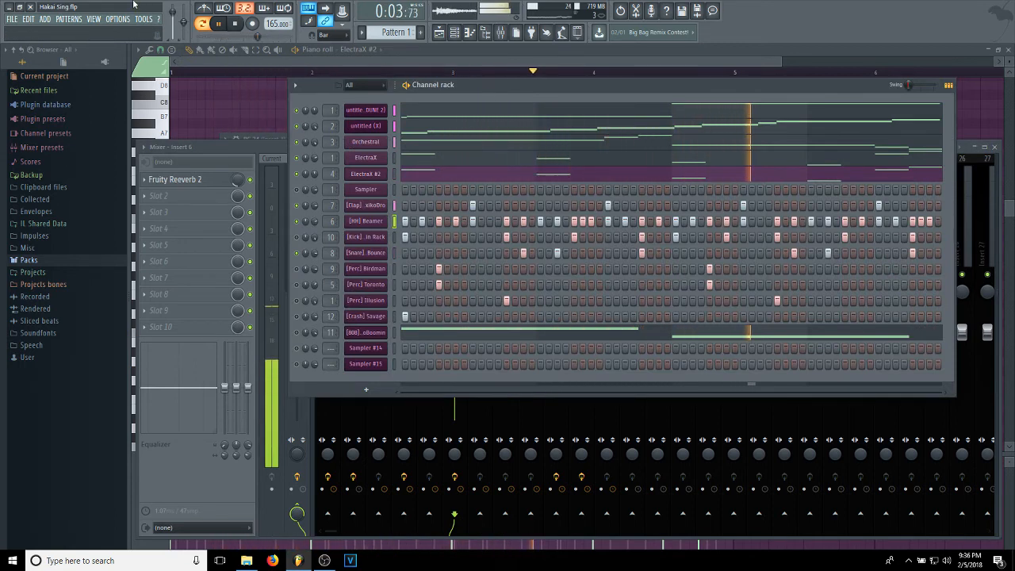
click(236, 25)
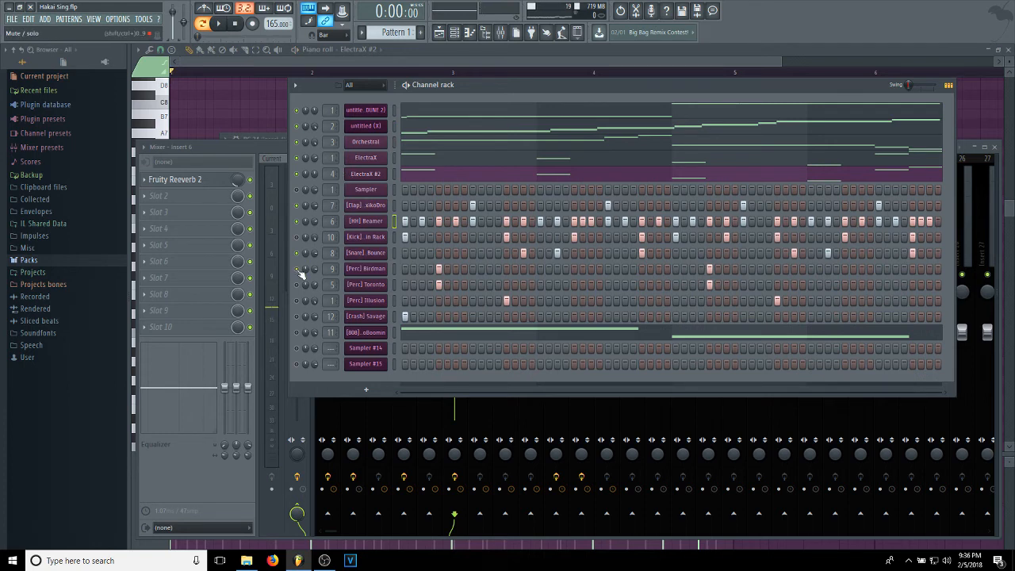
click(374, 269)
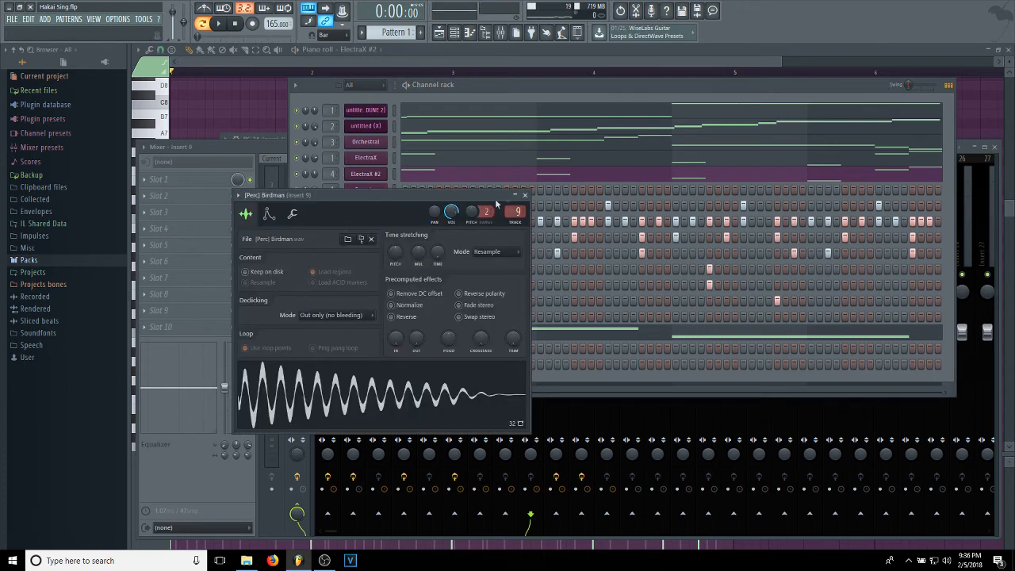
click(525, 196)
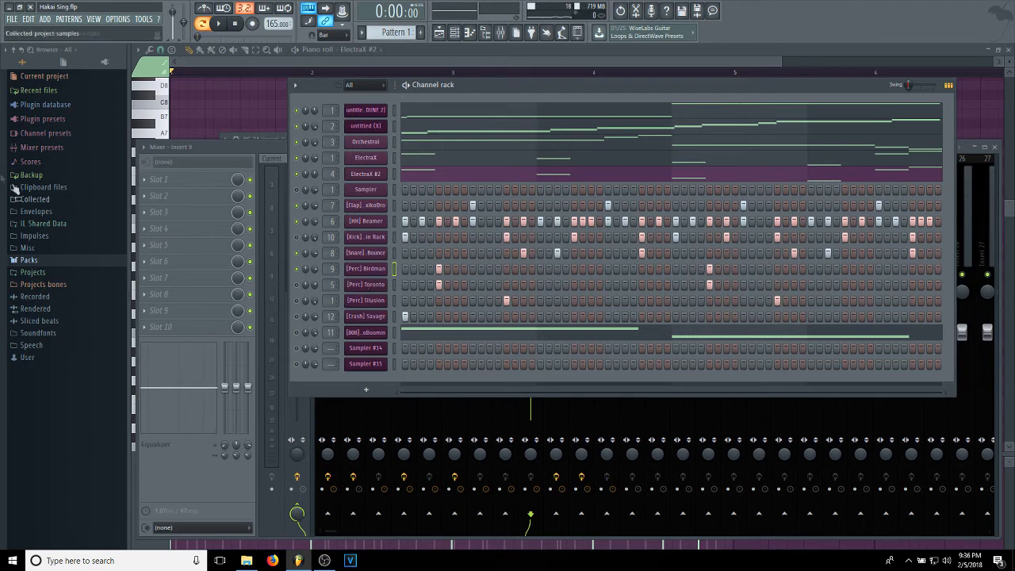
Browse the FX, Claps and 808s folders of the #Hakai Drum Kit pack in the sample browser.
click(38, 262)
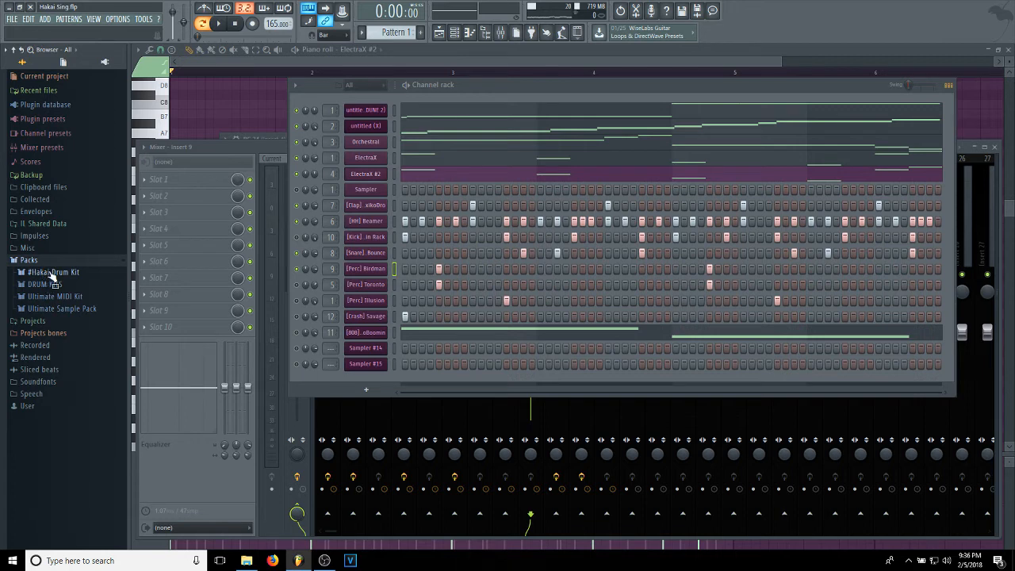
click(51, 272)
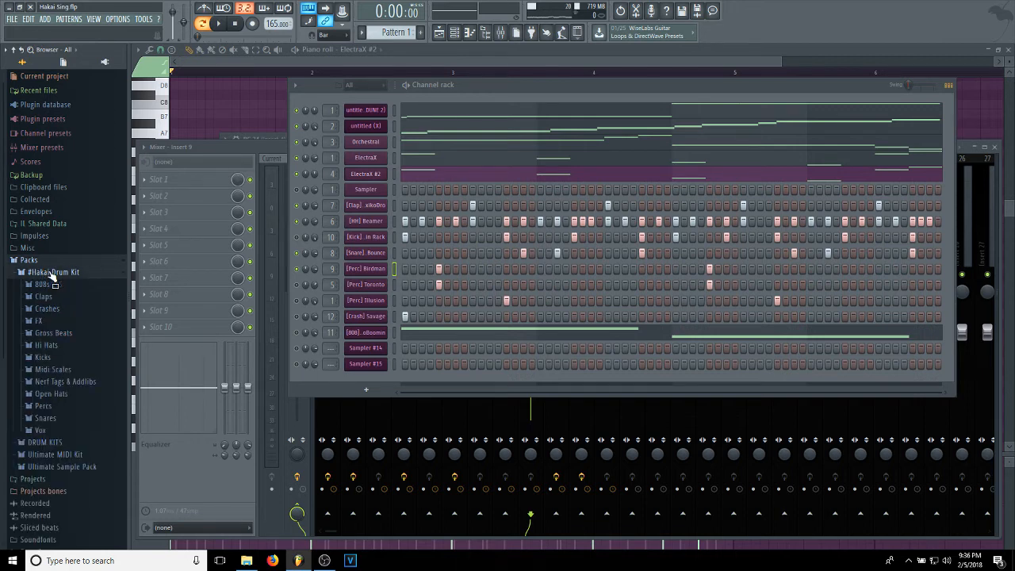
click(56, 321)
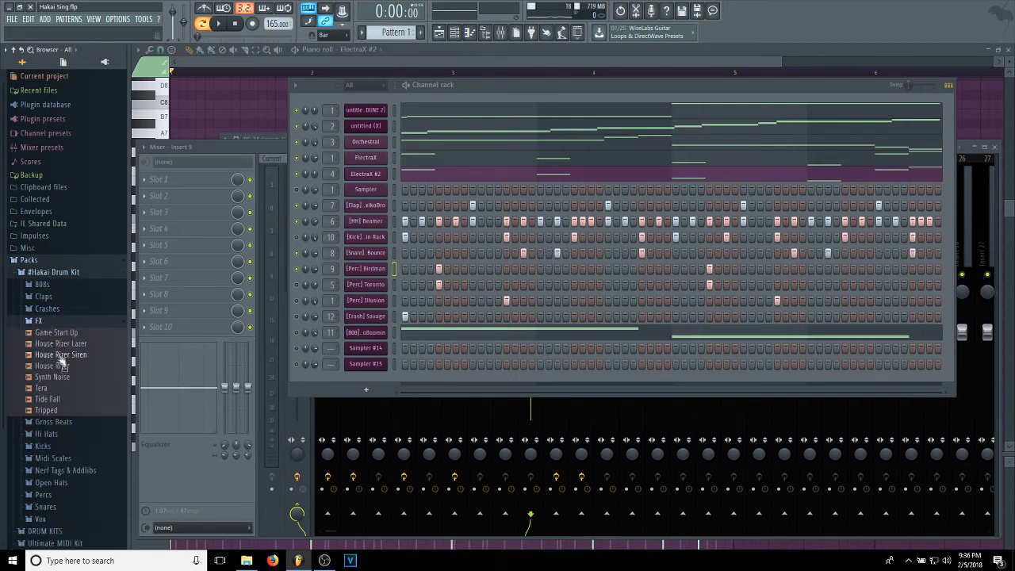
click(58, 322)
click(55, 297)
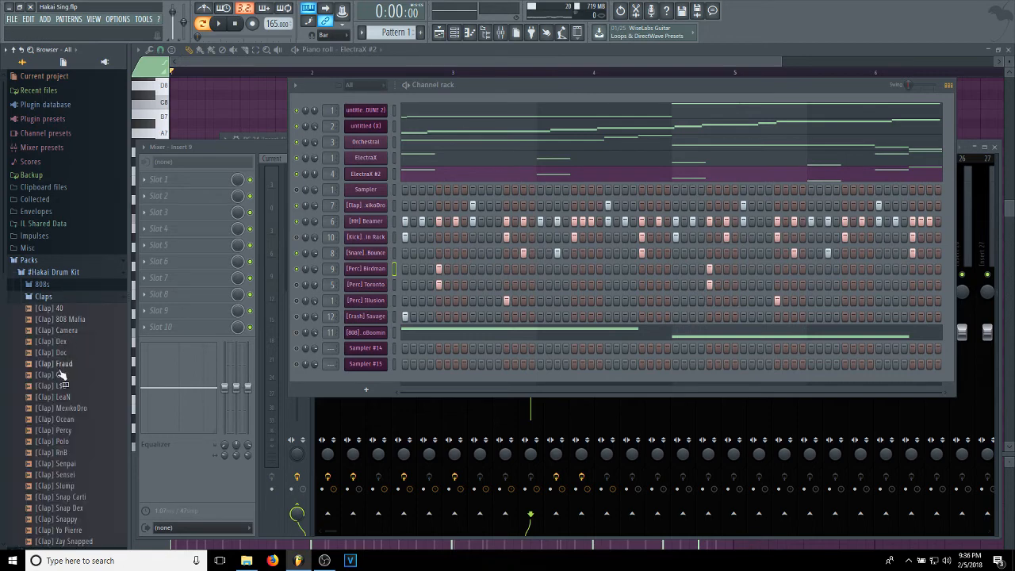
scroll(76, 361, down, 4)
scroll(77, 341, up, 3)
click(48, 233)
click(50, 254)
scroll(61, 452, down, 5)
scroll(61, 453, up, 6)
click(46, 286)
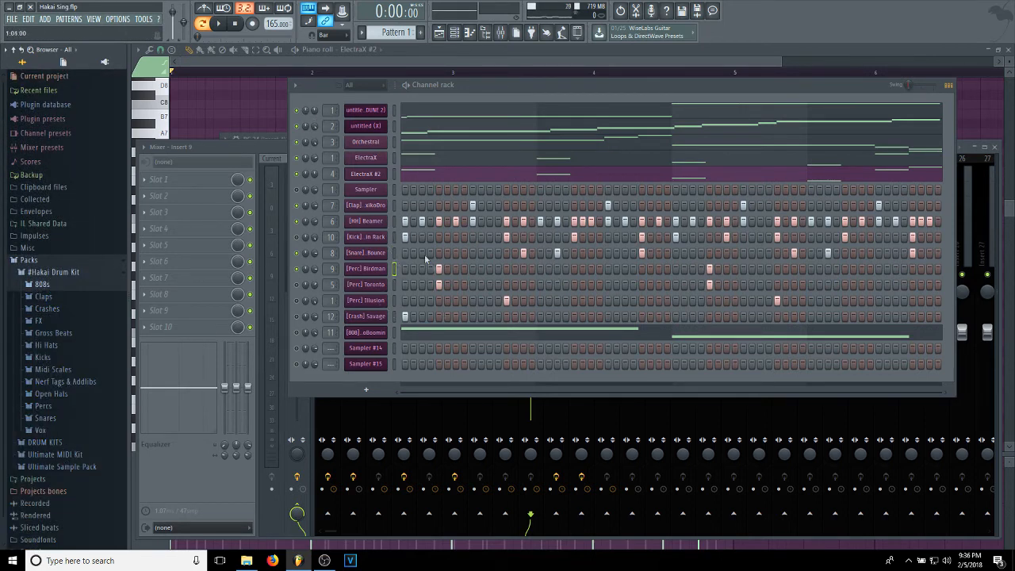
Audition the [Perc] Birdman sample and play it together with the enabled melody and drum channels.
click(370, 269)
key(w)
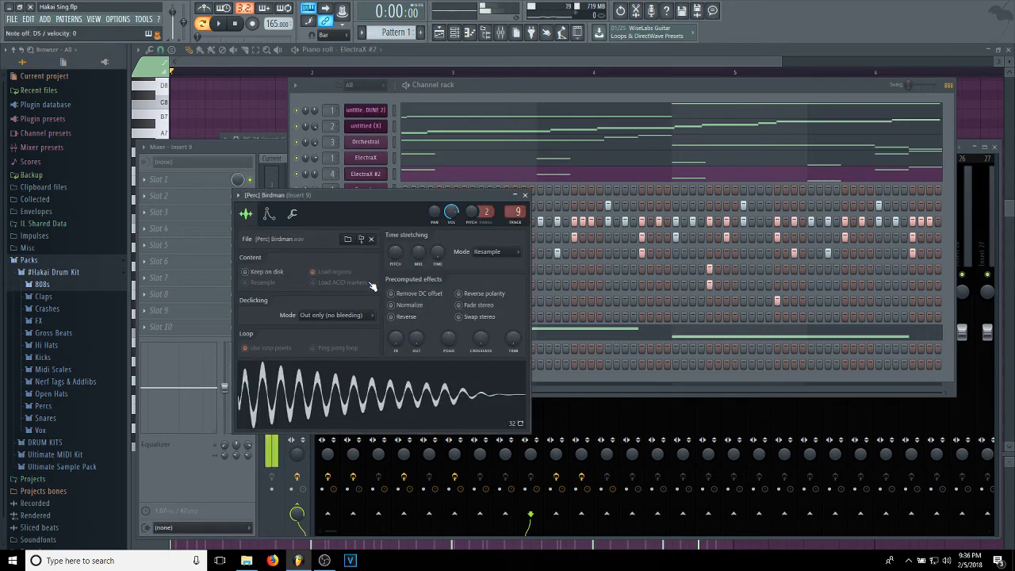
click(221, 24)
click(478, 85)
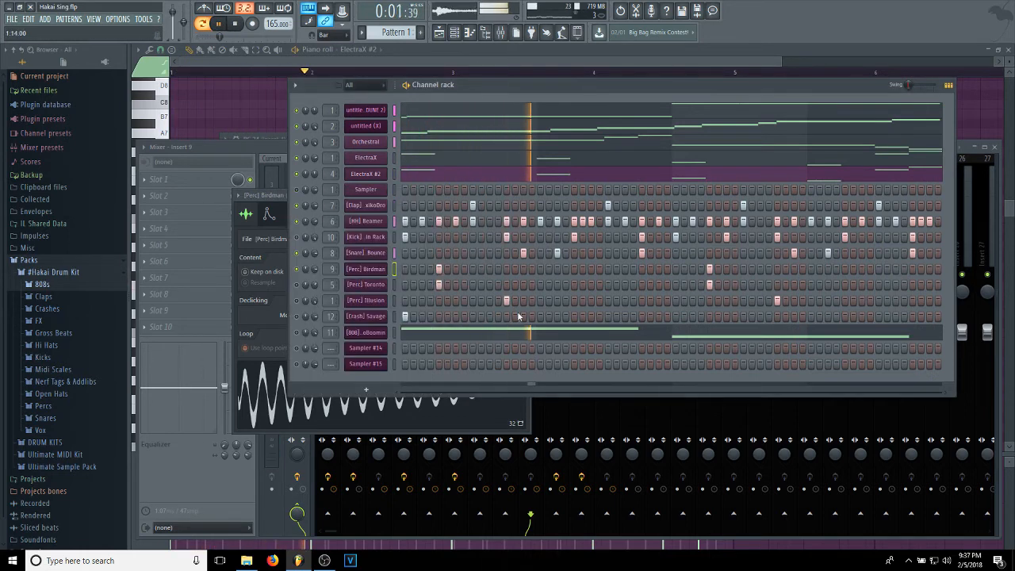
click(235, 24)
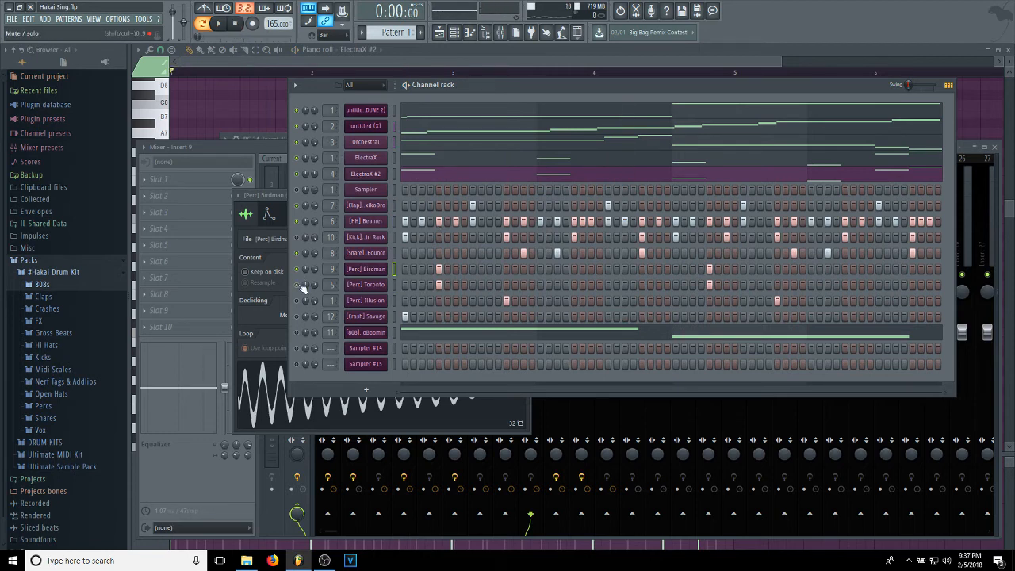
View the [Perc] Toronto channel's sampler settings and audition its sample.
click(380, 284)
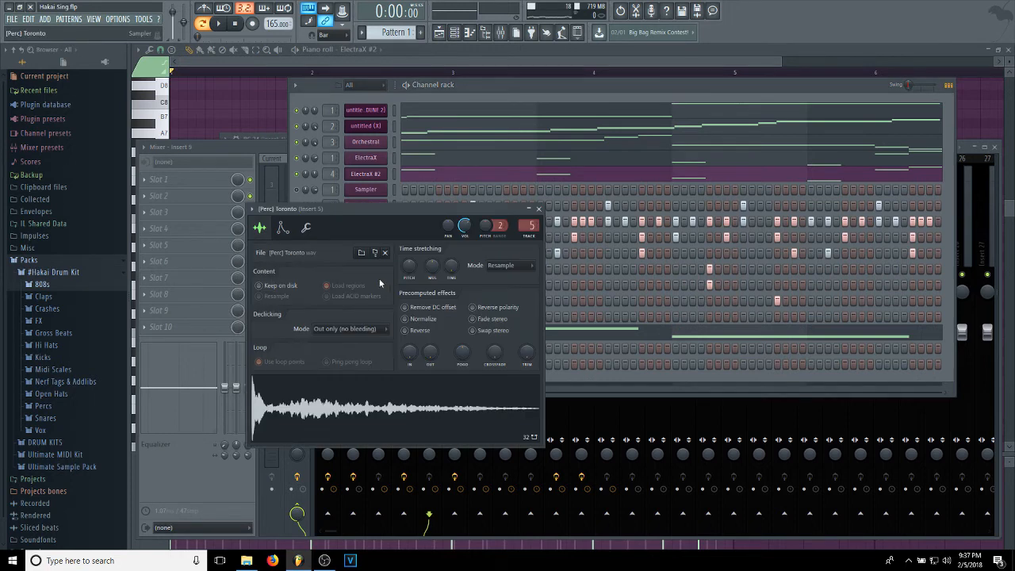
key(x)
key(x)
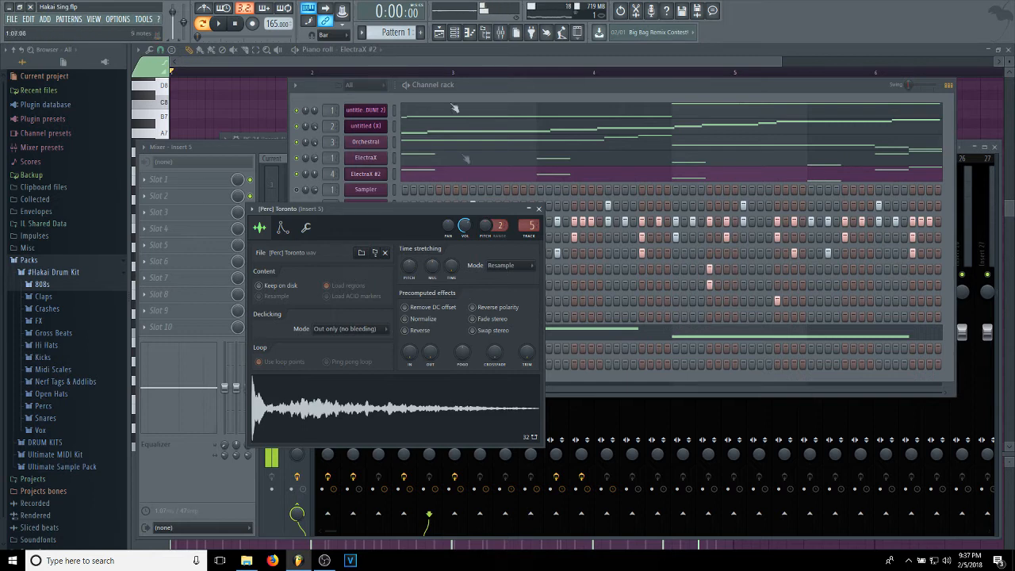
Solo the [Perc] Birdman channel, enable [Perc] Toronto with it and play the two percussion channels together.
click(468, 85)
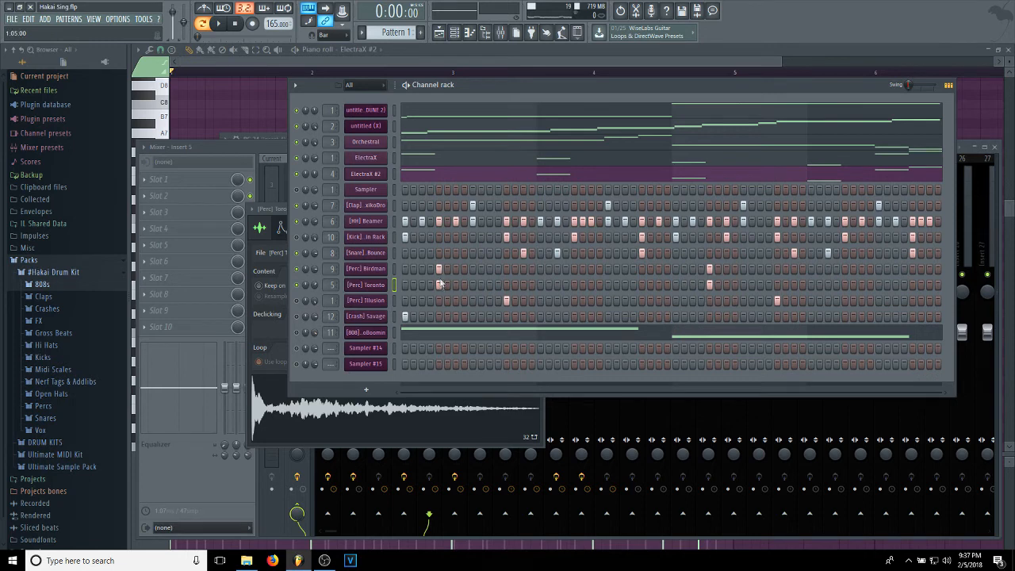
right_click(298, 272)
click(299, 287)
key(space)
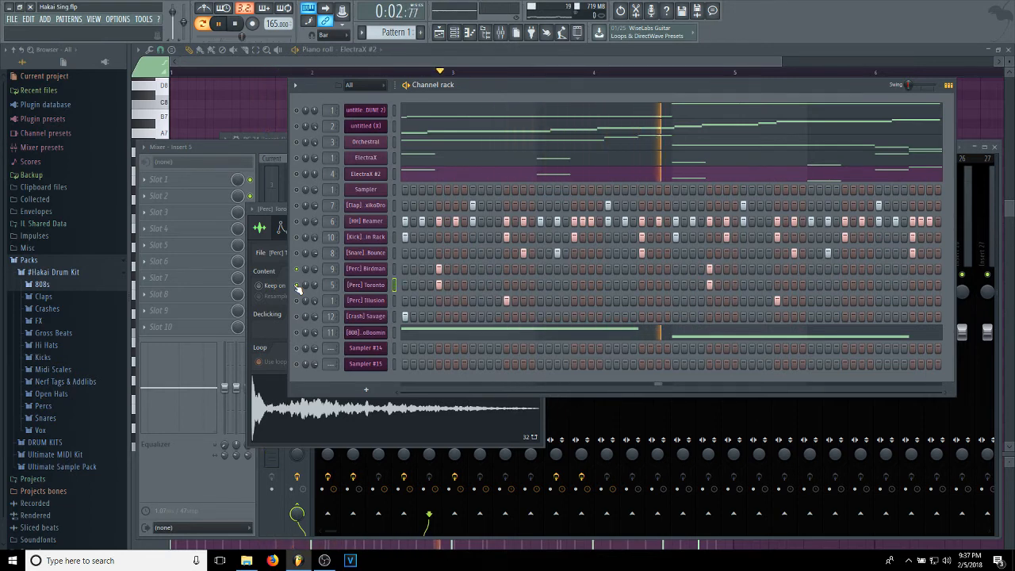
key(space)
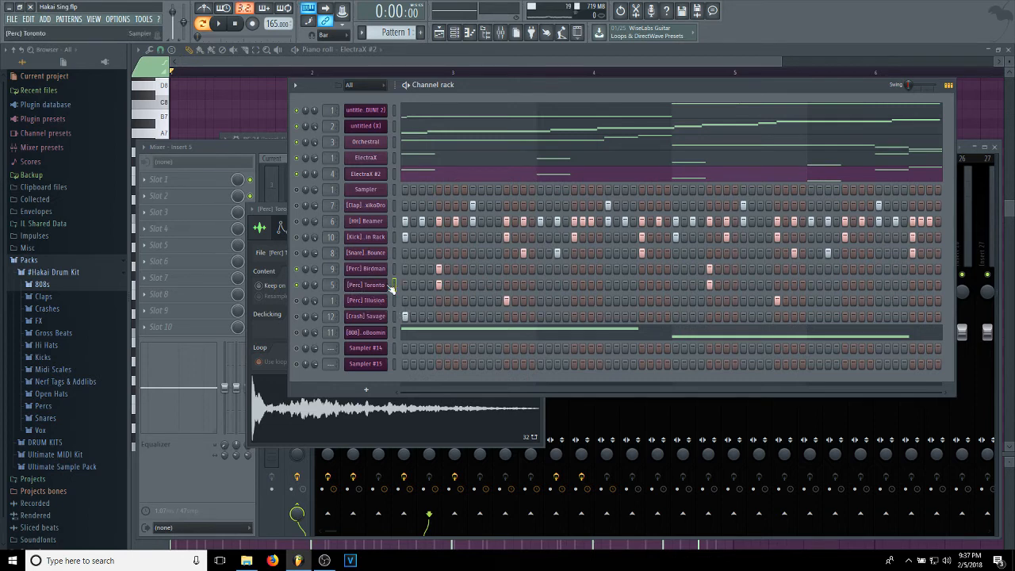
Play the five melody channels with the clap, hi-hat, [Perc] Birdman and [Perc] Toronto channels.
key(space)
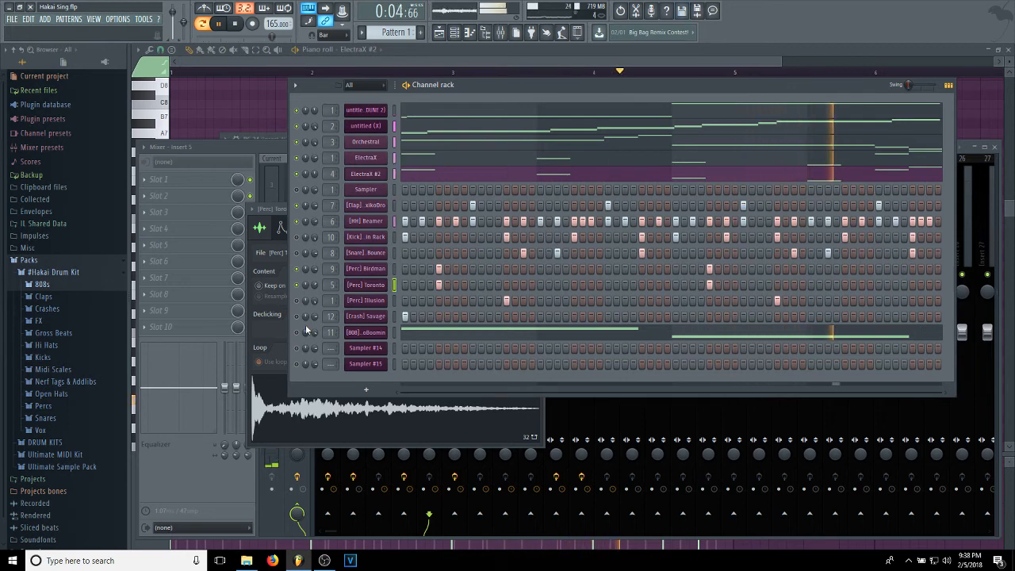
key(space)
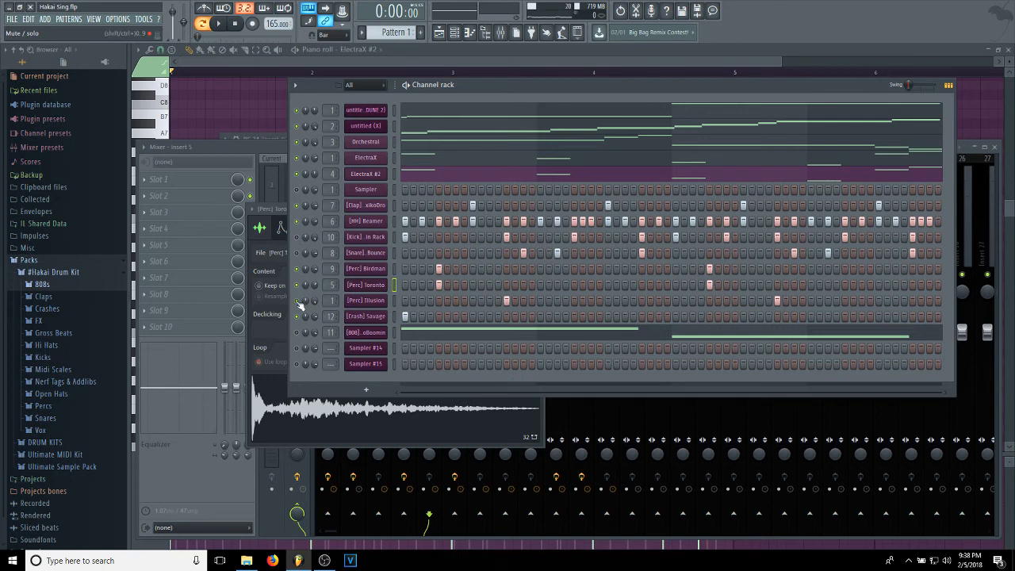
key(space)
key(space)
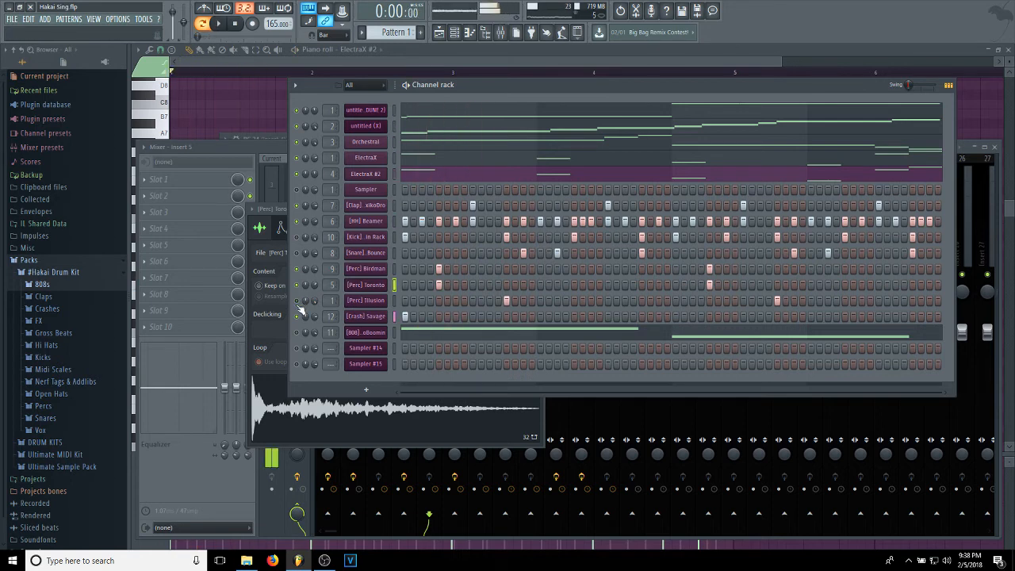
Audition the [Perc] Illusion sample, try it on mixer tracks 5 and 3, and route it back to track 1.
click(358, 303)
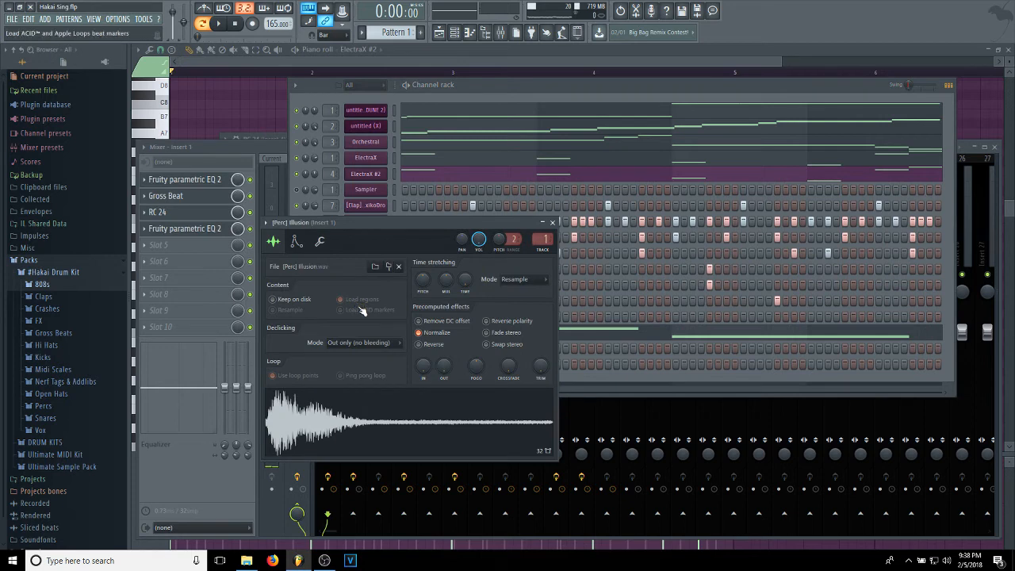
key(z)
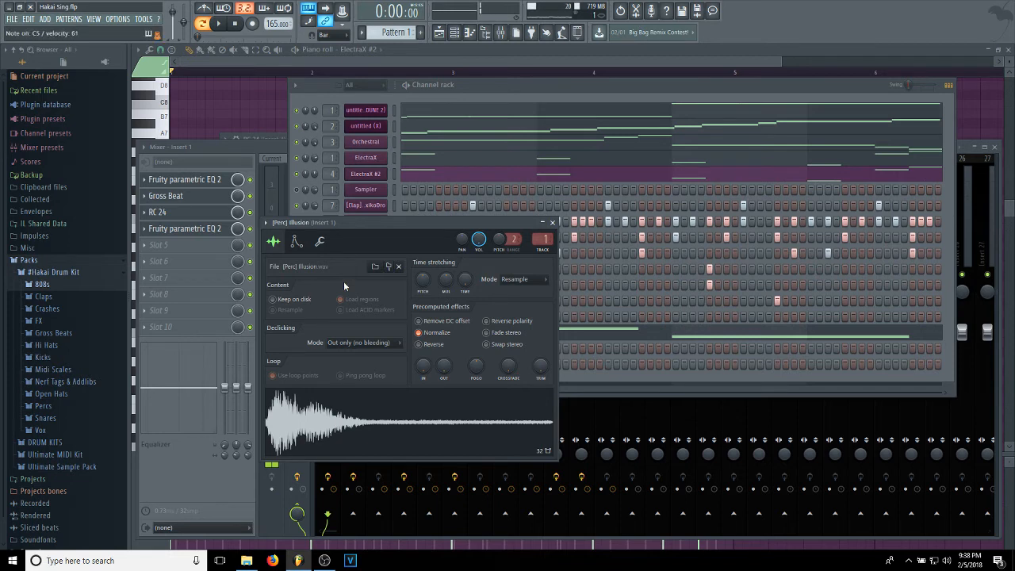
drag(398, 222, 524, 238)
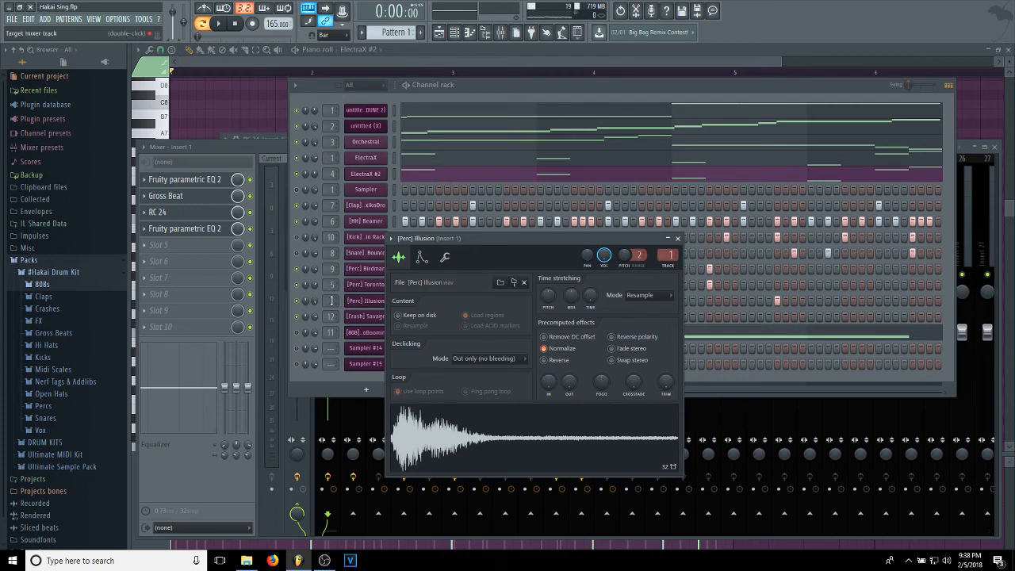
scroll(331, 301, up, 4)
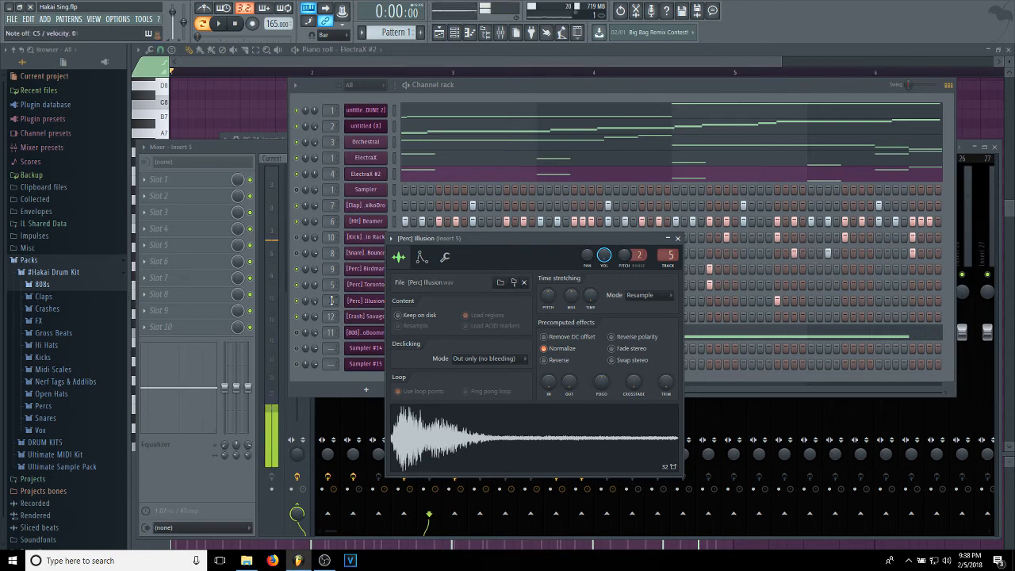
scroll(332, 301, down, 2)
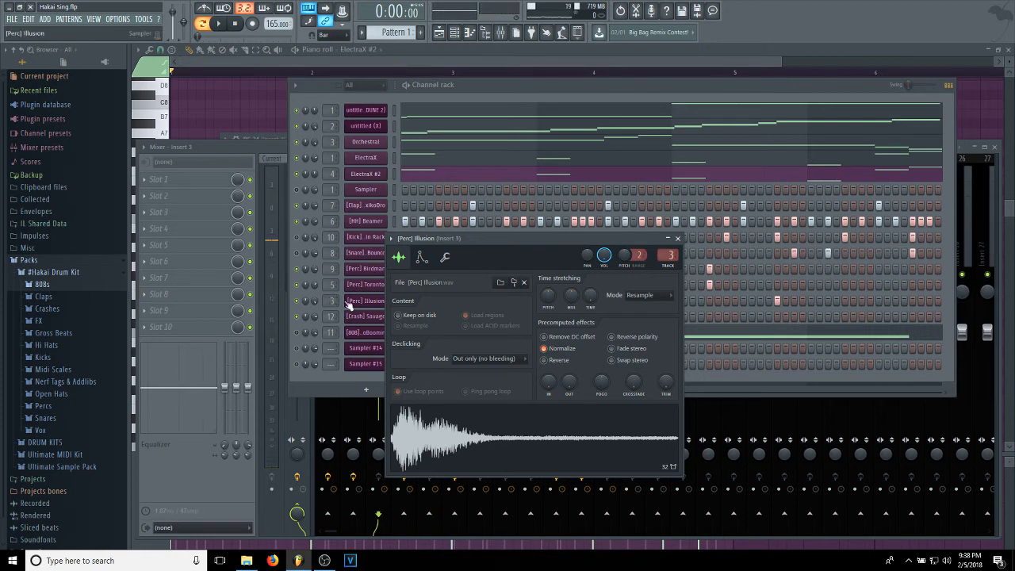
scroll(333, 301, down, 2)
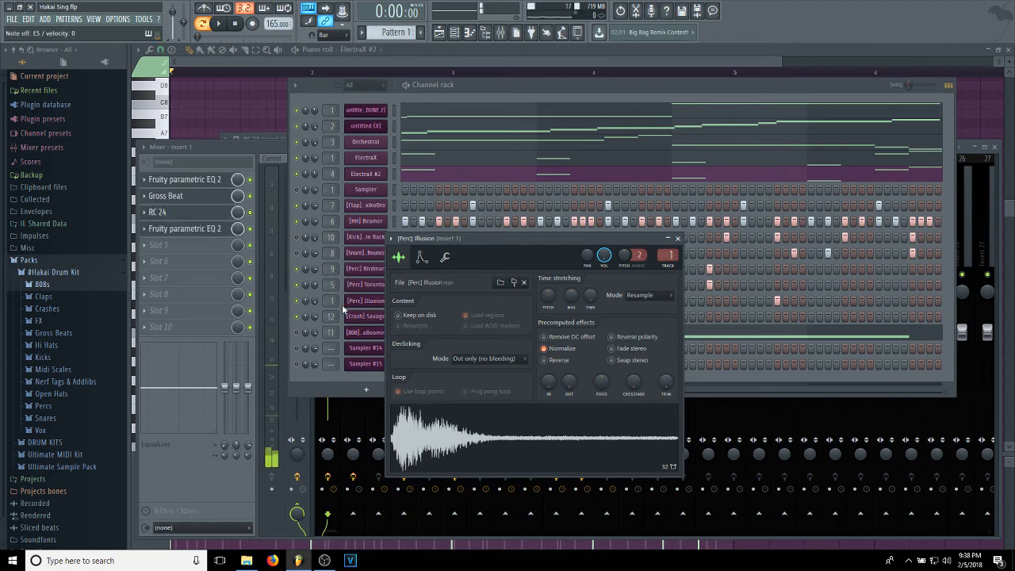
Play the melody and drum layers with the [Perc] Illusion channel enabled.
click(468, 92)
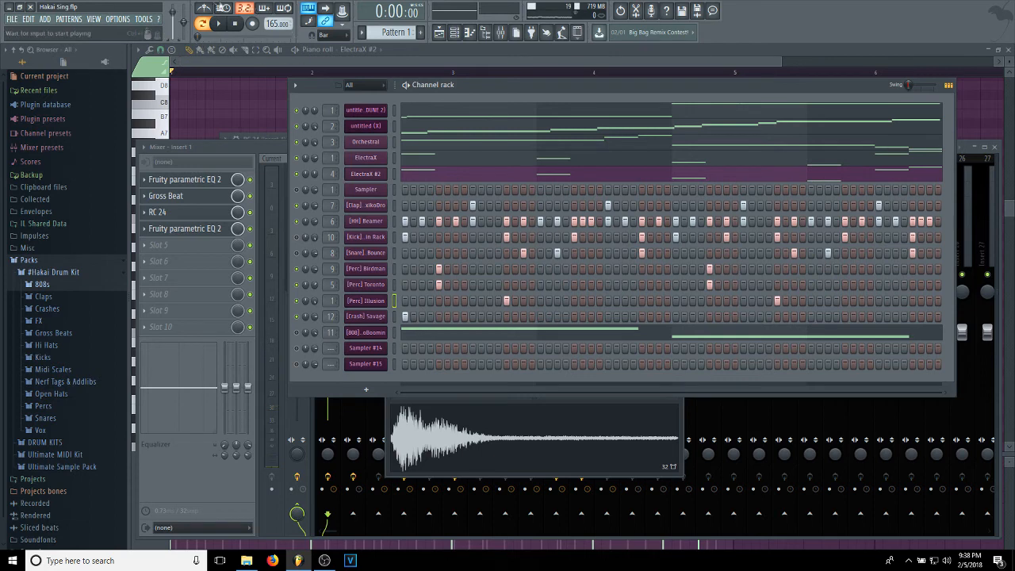
click(221, 24)
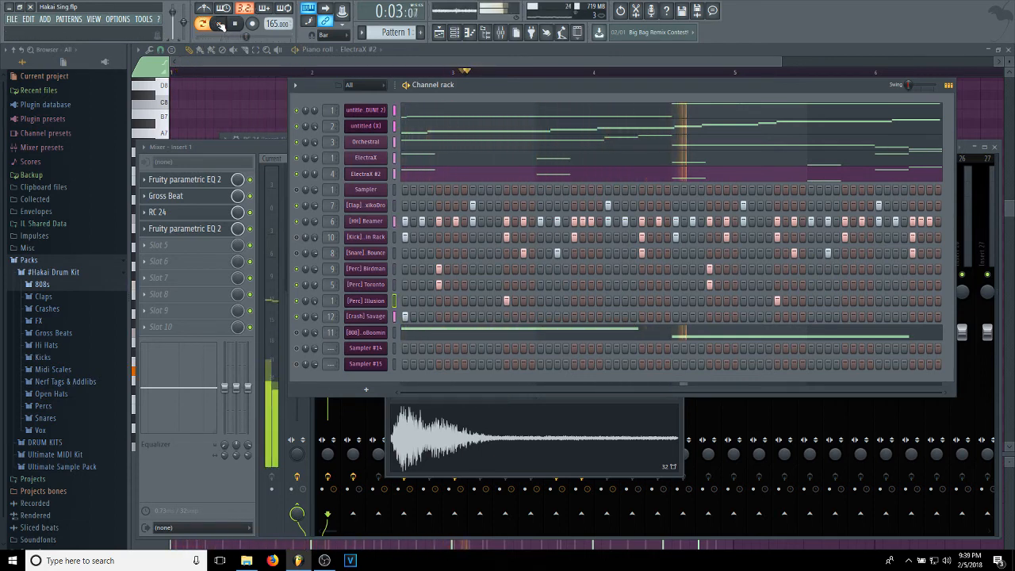
click(235, 24)
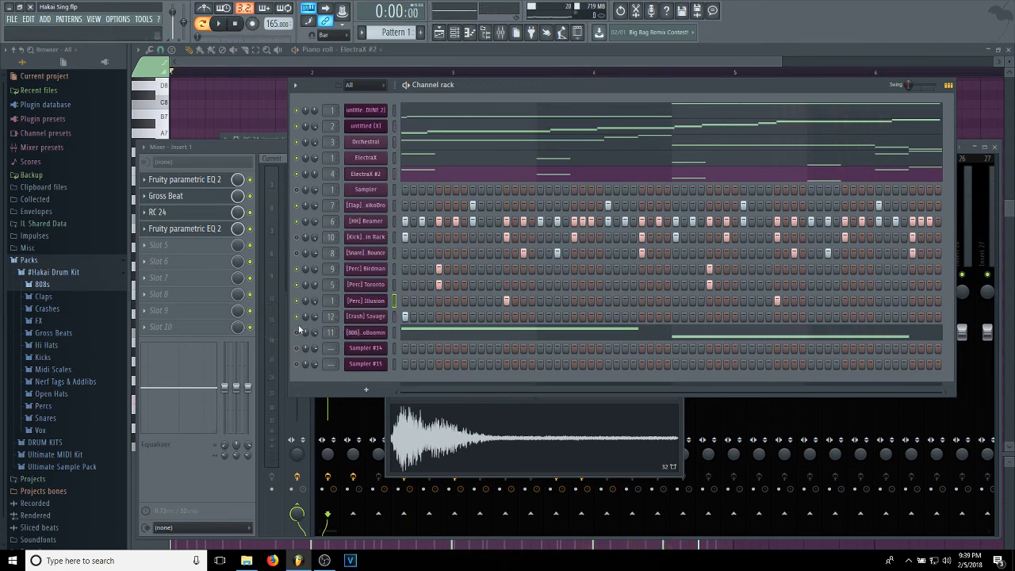
View the [808] MetroBoomin notes in the piano roll, solo that channel and play it alone.
click(416, 340)
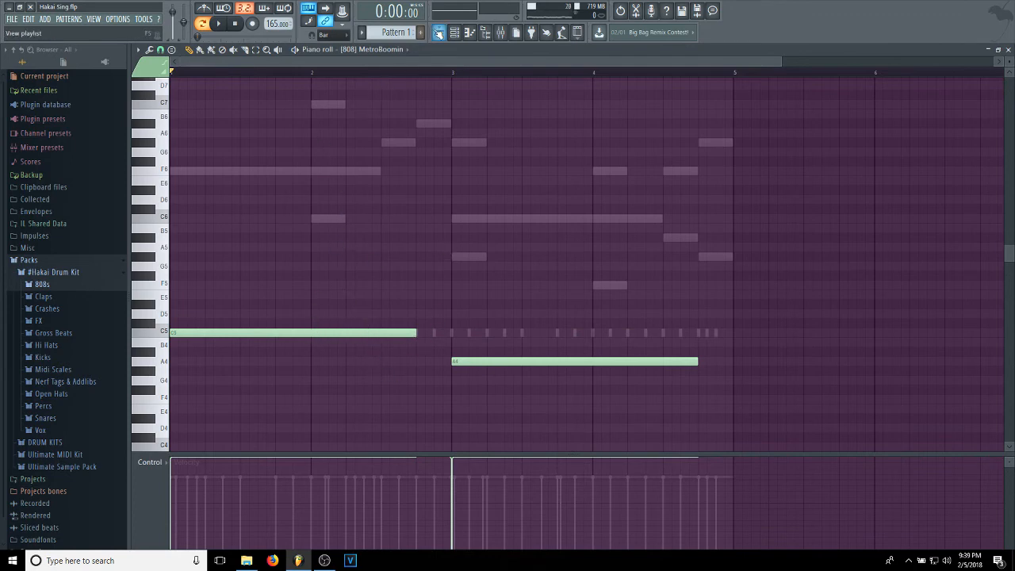
click(461, 32)
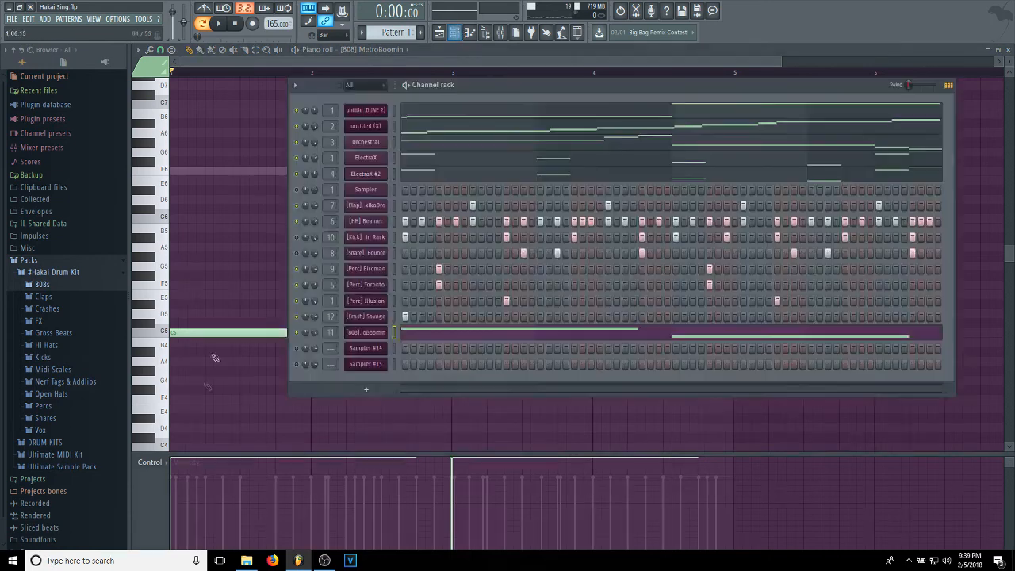
right_click(297, 333)
click(304, 341)
key(space)
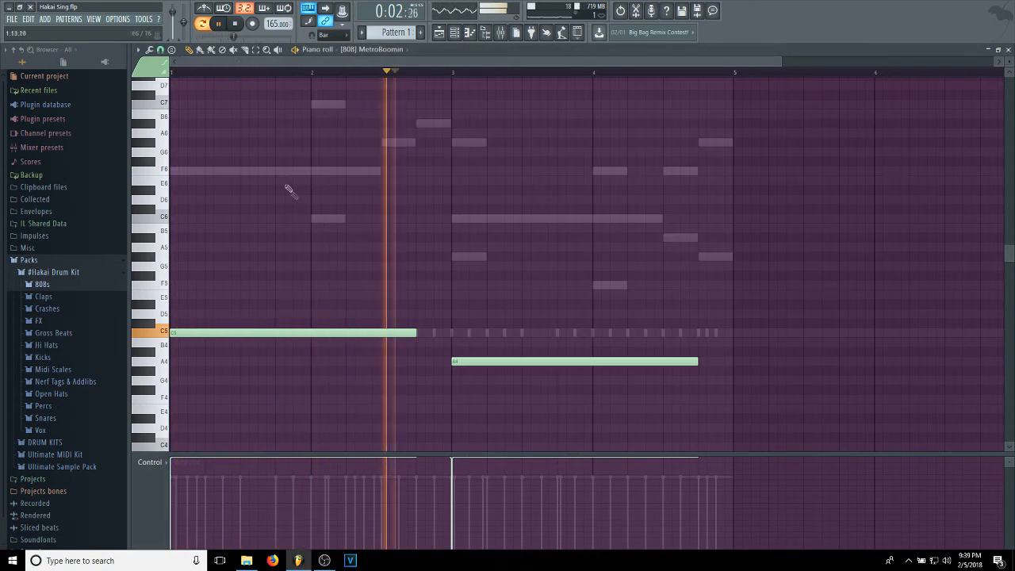
click(454, 32)
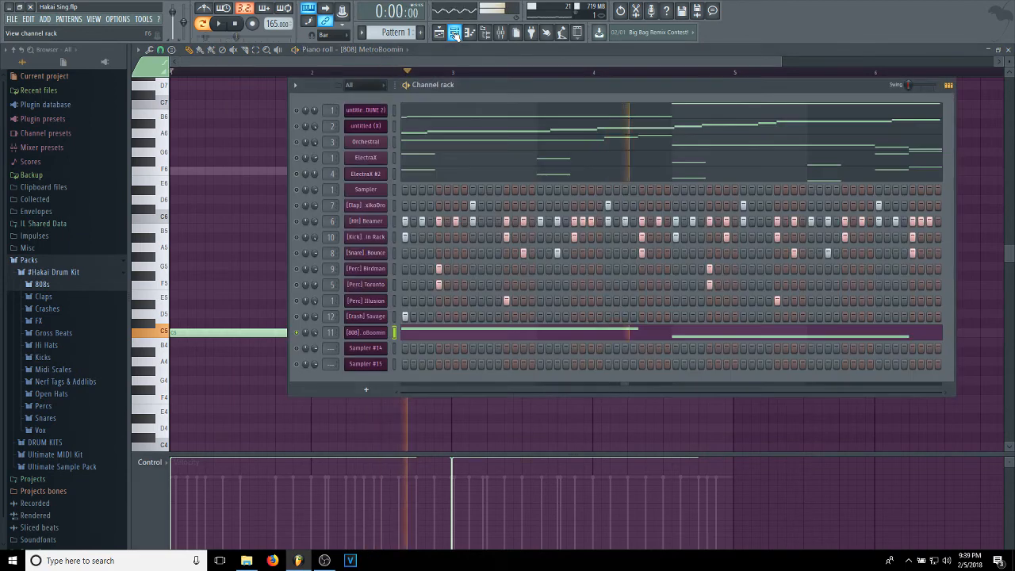
key(space)
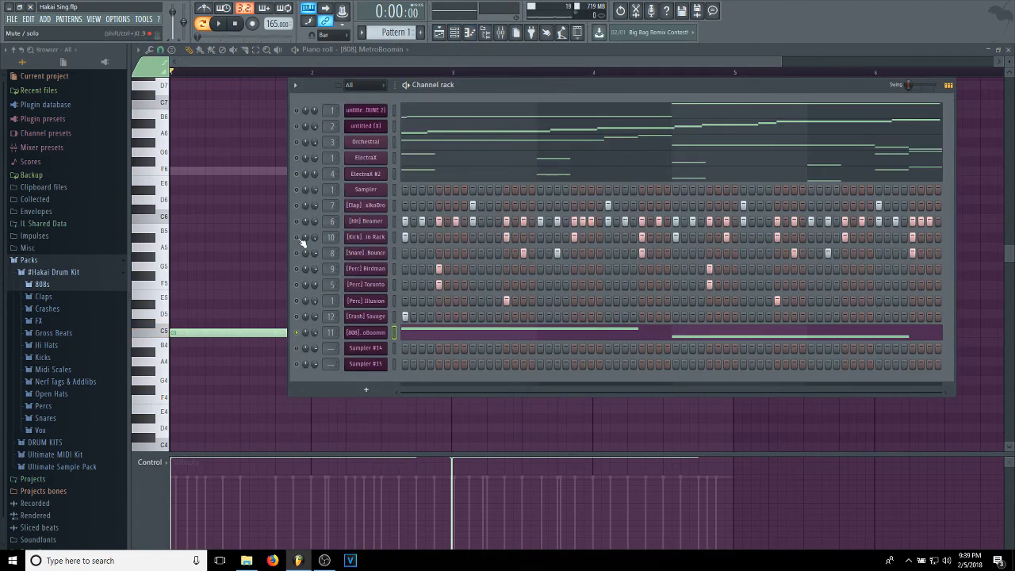
Enable the [Kick] channel alongside the soloed 808 and play the two together.
click(365, 236)
click(498, 170)
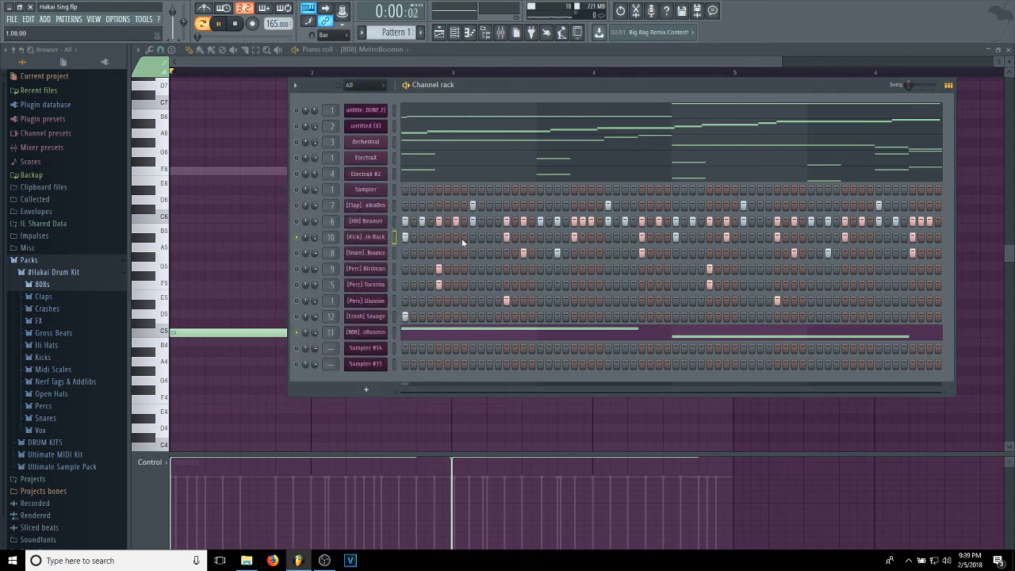
key(space)
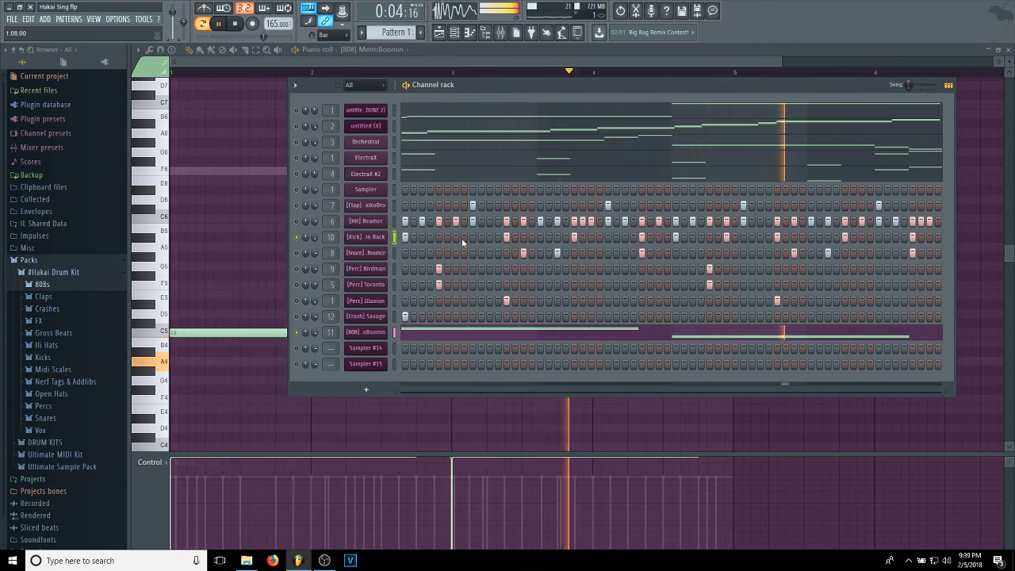
key(space)
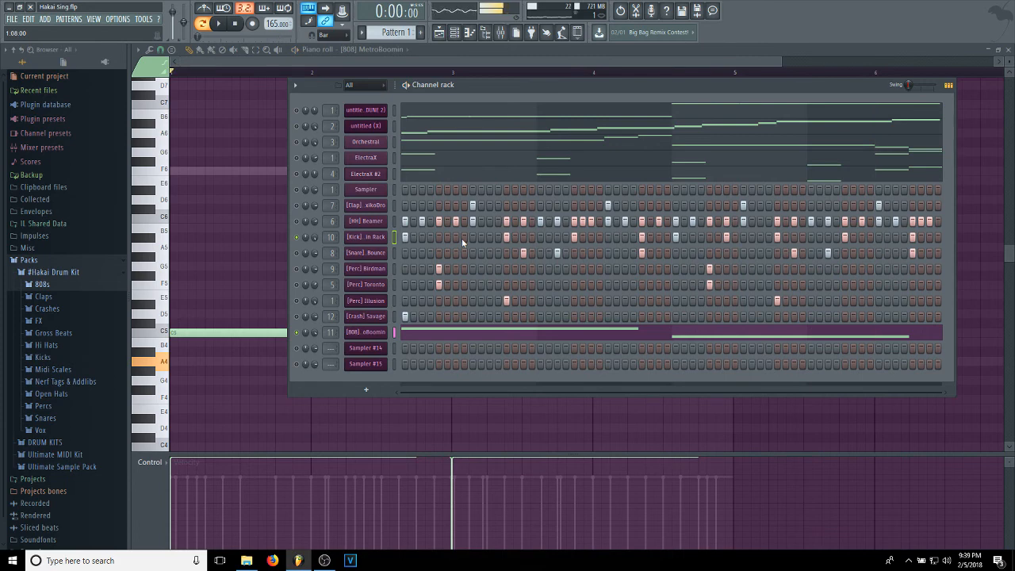
Solo the first melody channel and clear its solo so that every channel in the rack is enabled.
right_click(296, 237)
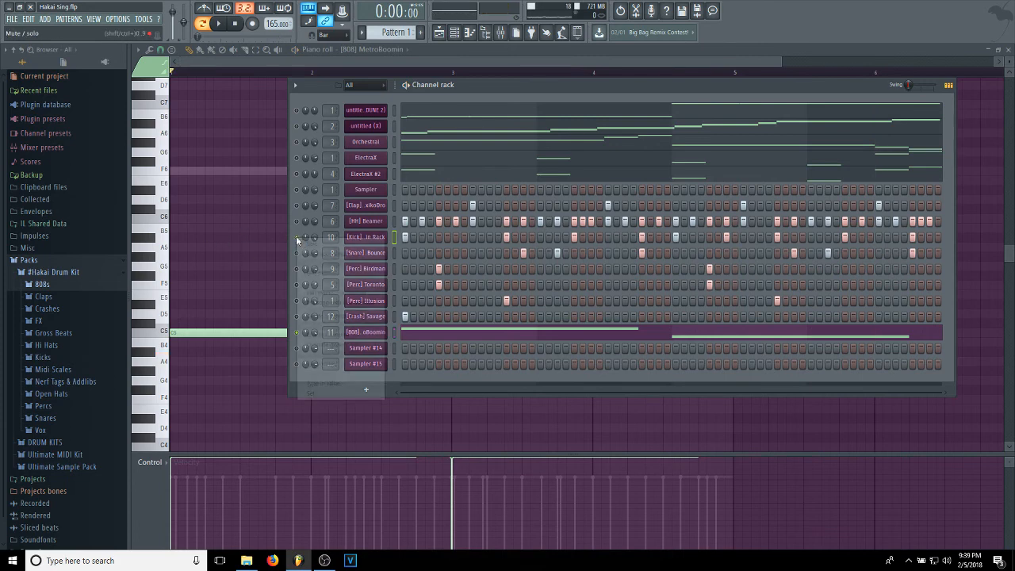
click(307, 242)
right_click(298, 113)
click(305, 119)
right_click(298, 116)
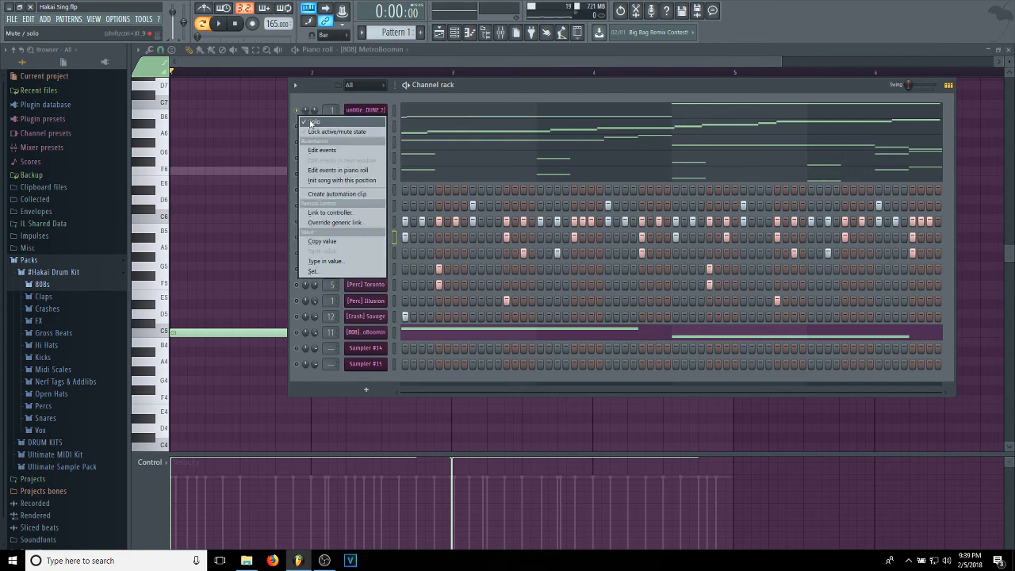
click(310, 123)
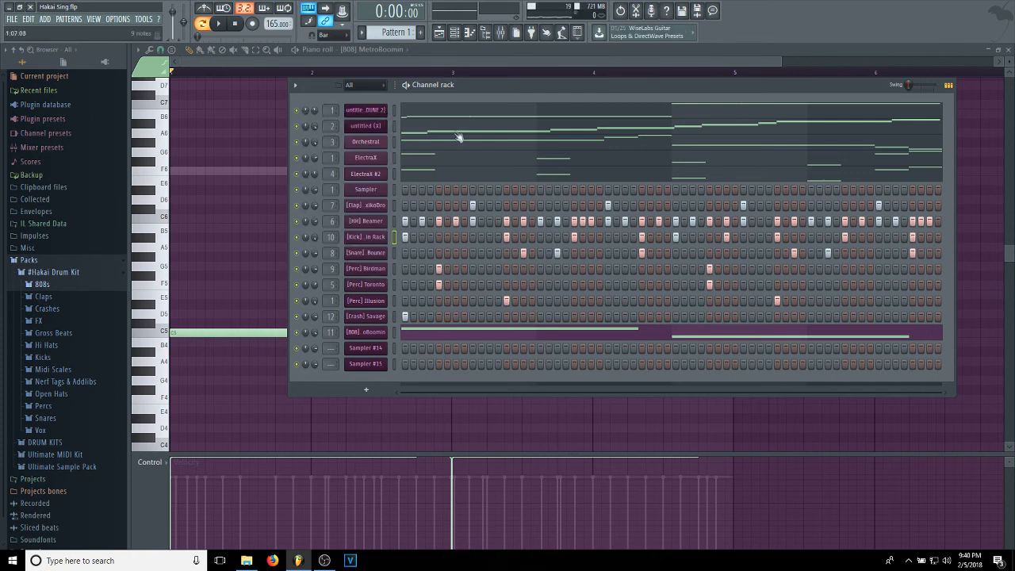